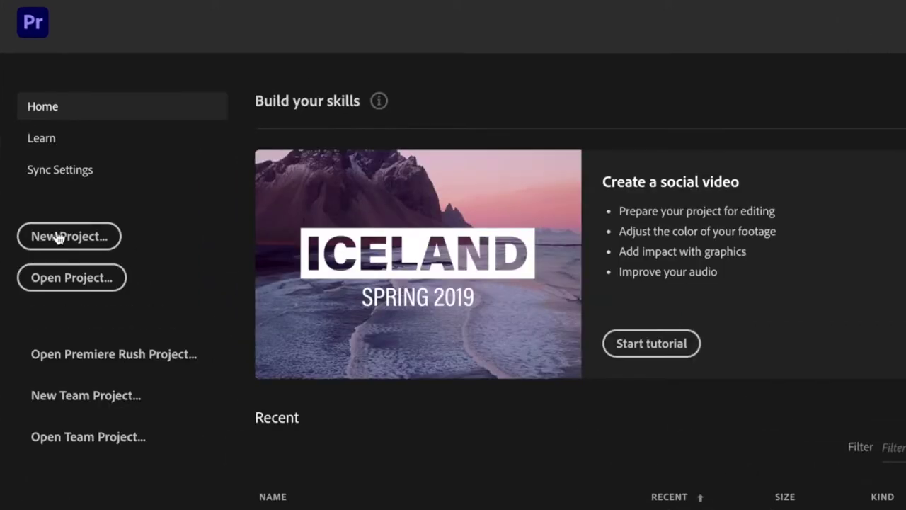
Create a new project named Text, stored in the 01 PROJECTS folder of the Learn Premiere Pro In 13 Minutes project folder
left_click(50, 194)
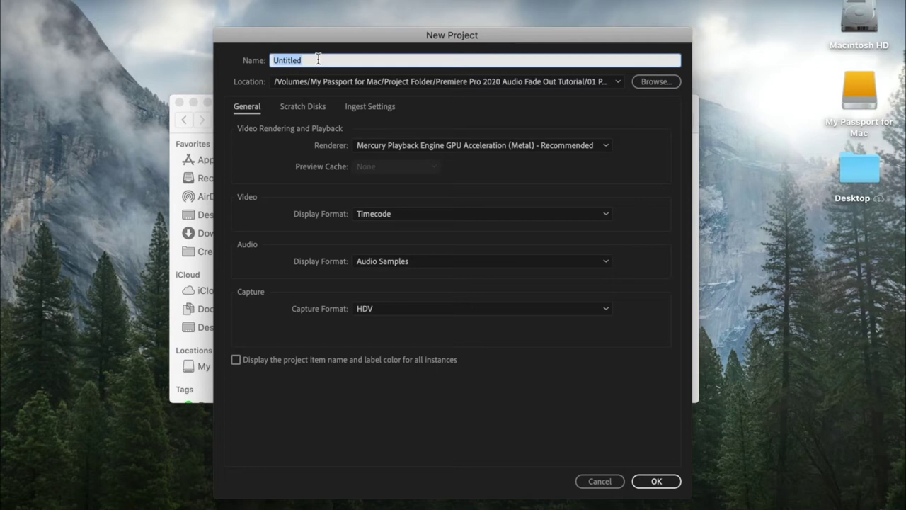
type("Text")
left_click(671, 86)
left_click(598, 90)
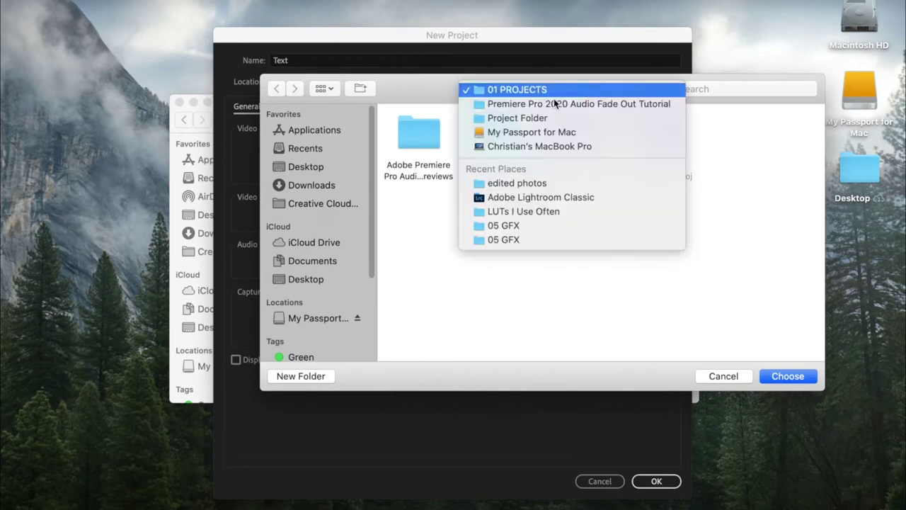
left_click(559, 116)
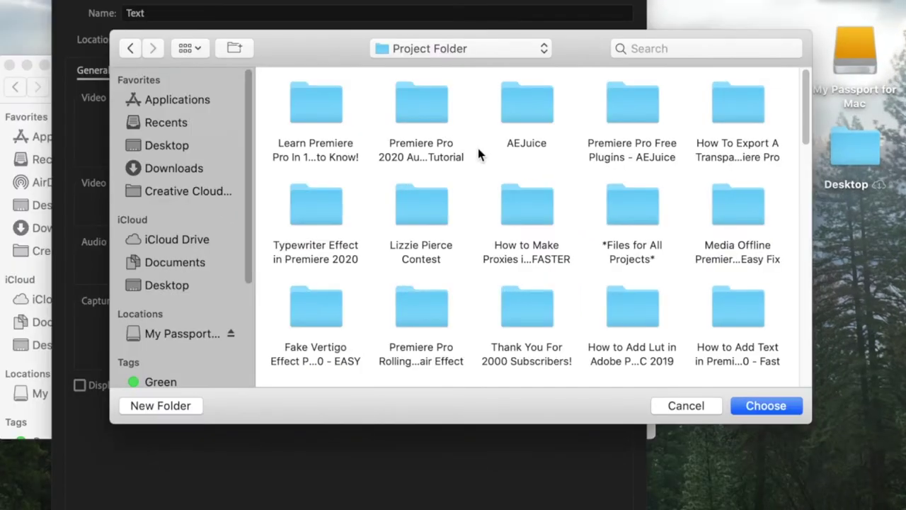
double_click(330, 111)
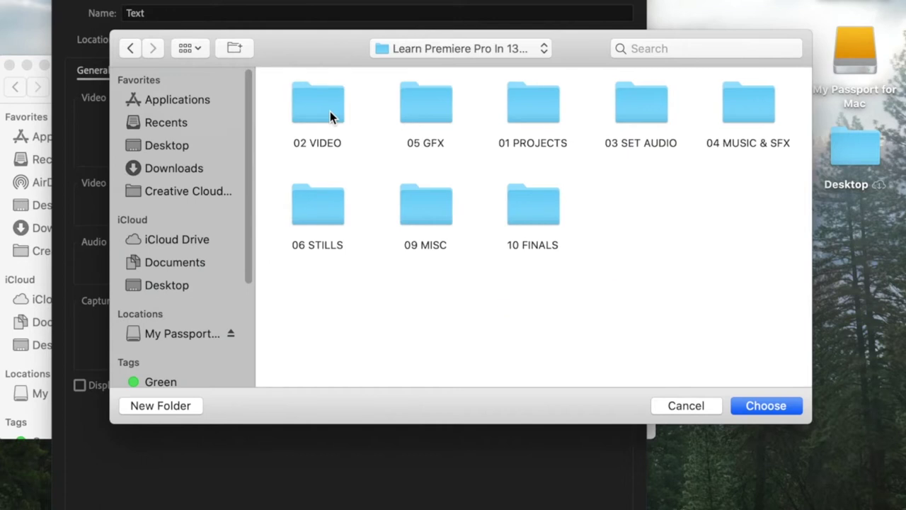
right_click(588, 263)
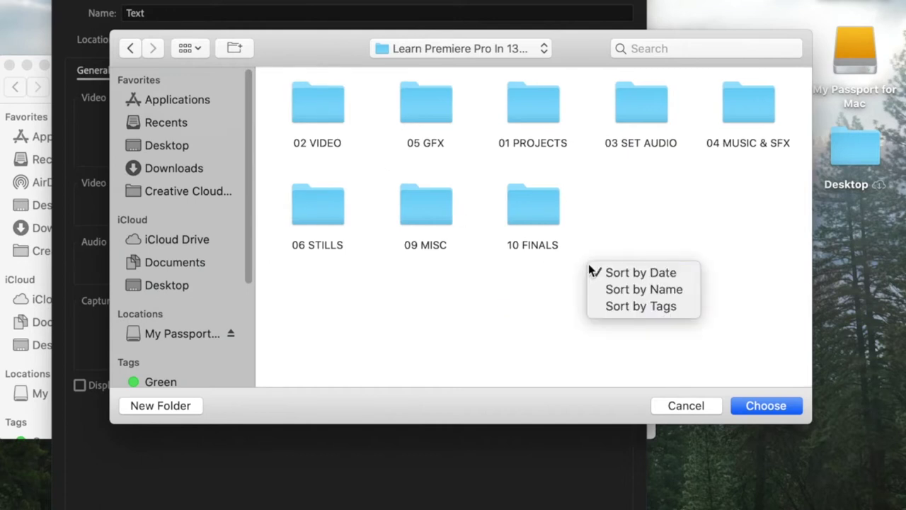
left_click(665, 291)
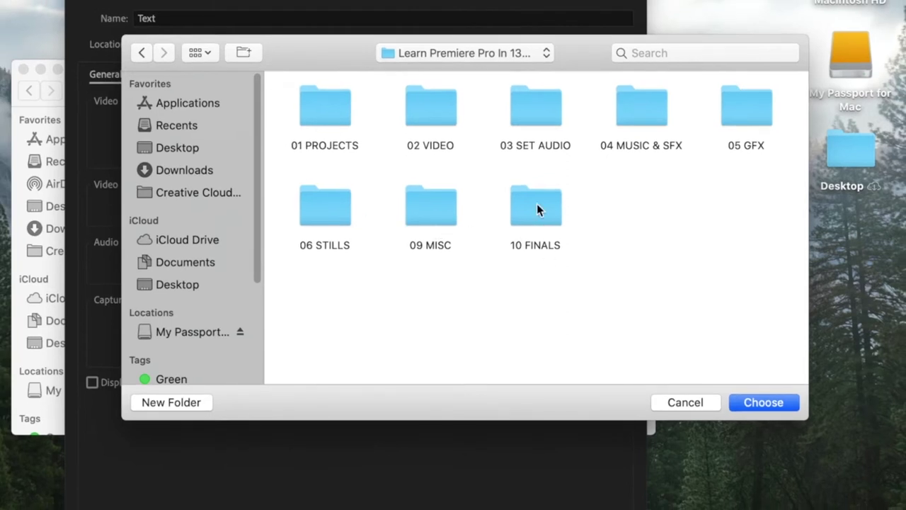
double_click(333, 121)
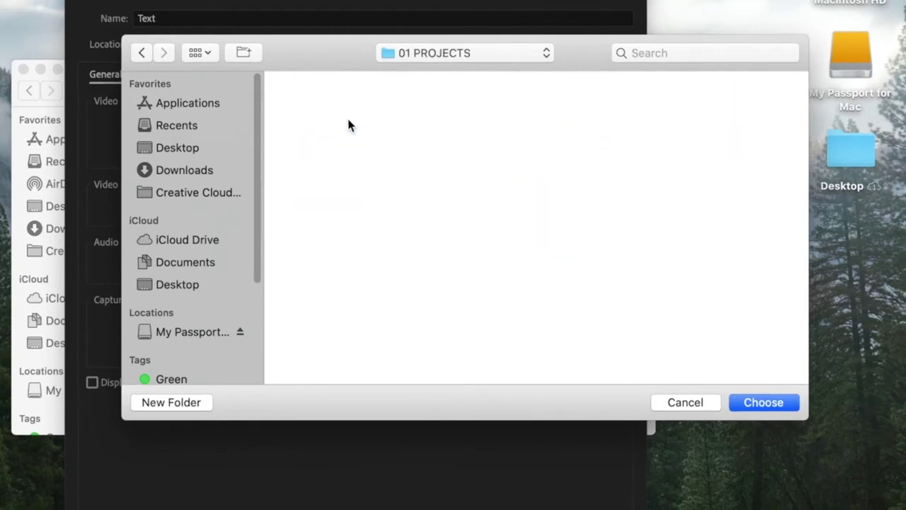
left_click(764, 402)
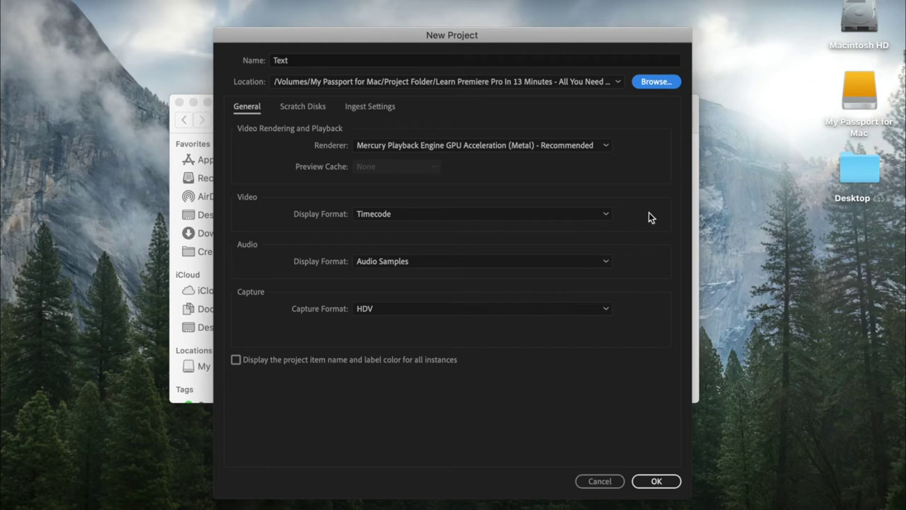
left_click(673, 482)
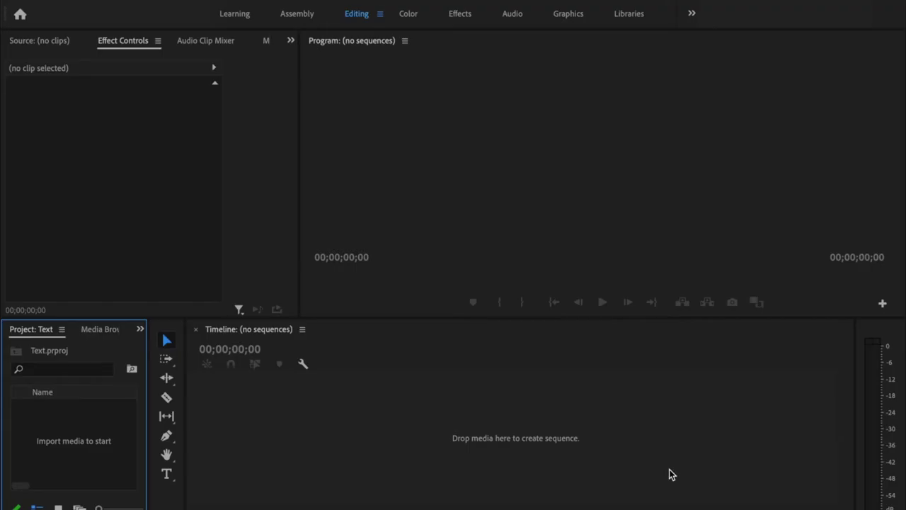
Create a second new project with the name Untitled
left_click(131, 7)
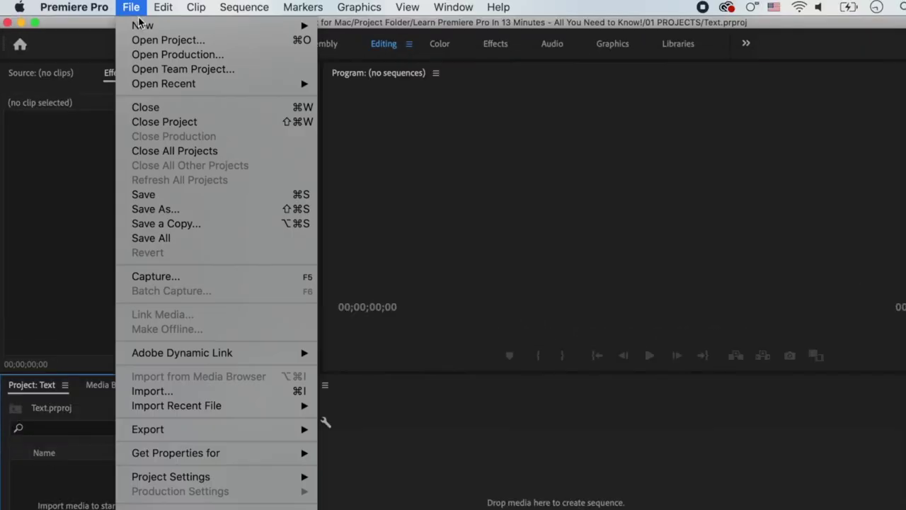
mouse_move(152, 27)
left_click(397, 33)
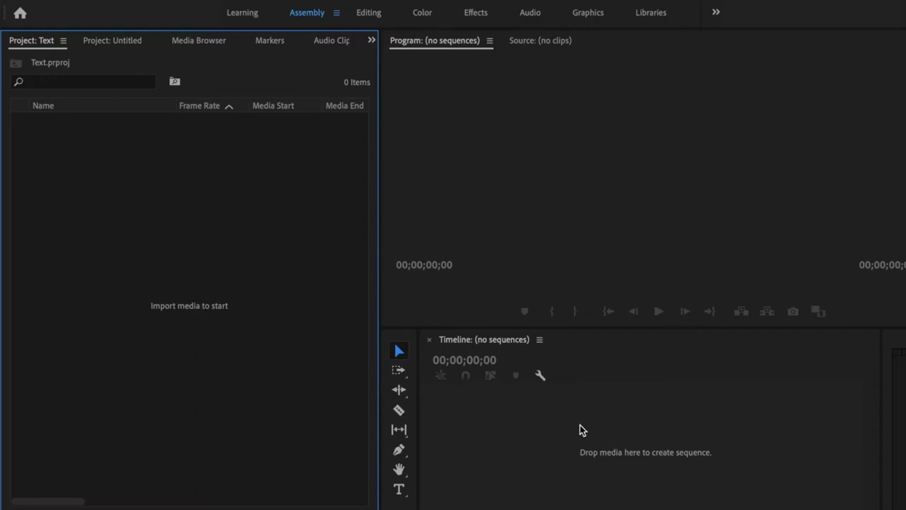
Look through the Editing, Color, Effects, Audio and Graphics workspaces and return to the Editing workspace
left_click(368, 13)
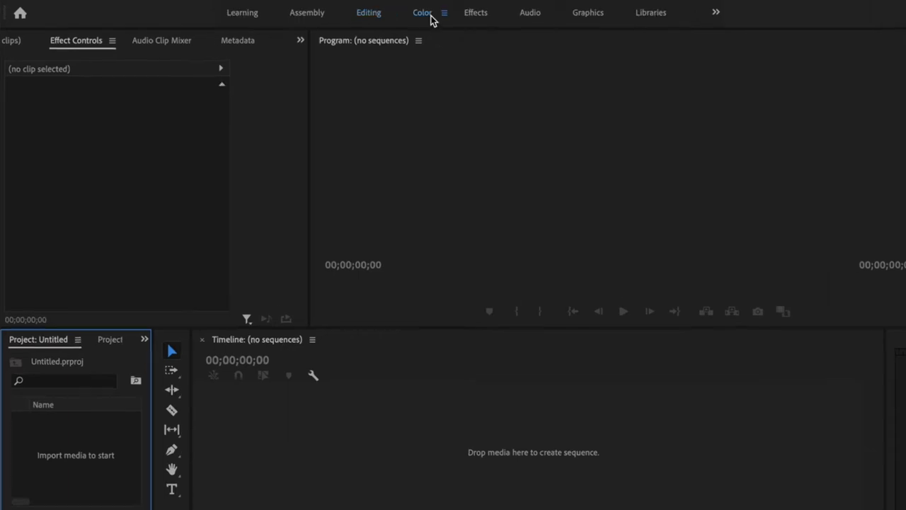
left_click(431, 20)
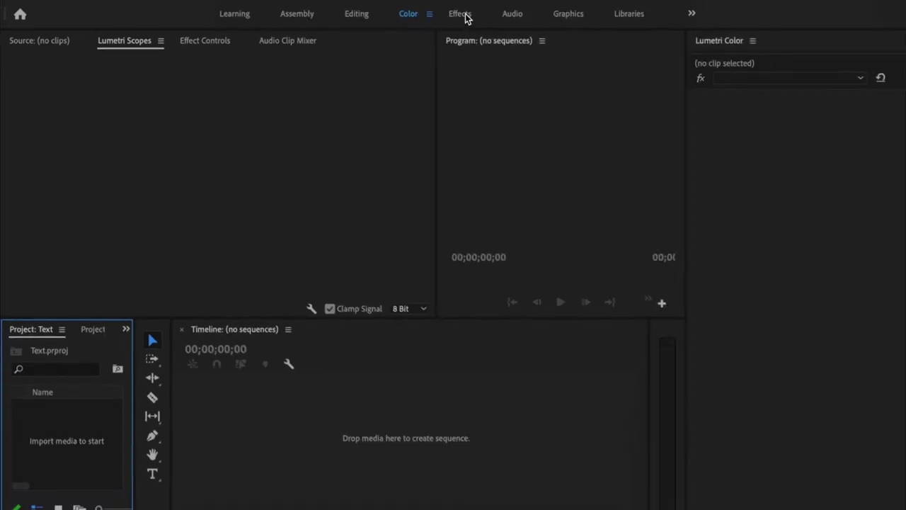
left_click(460, 16)
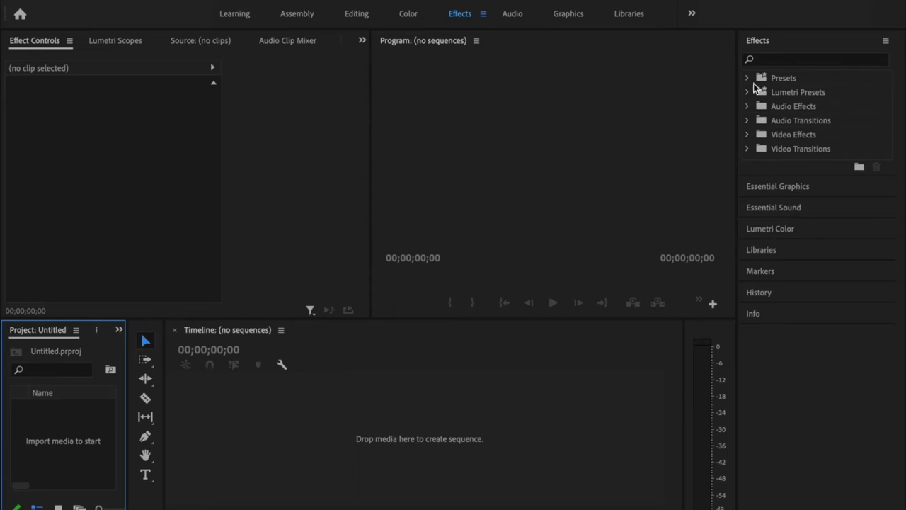
left_click(516, 14)
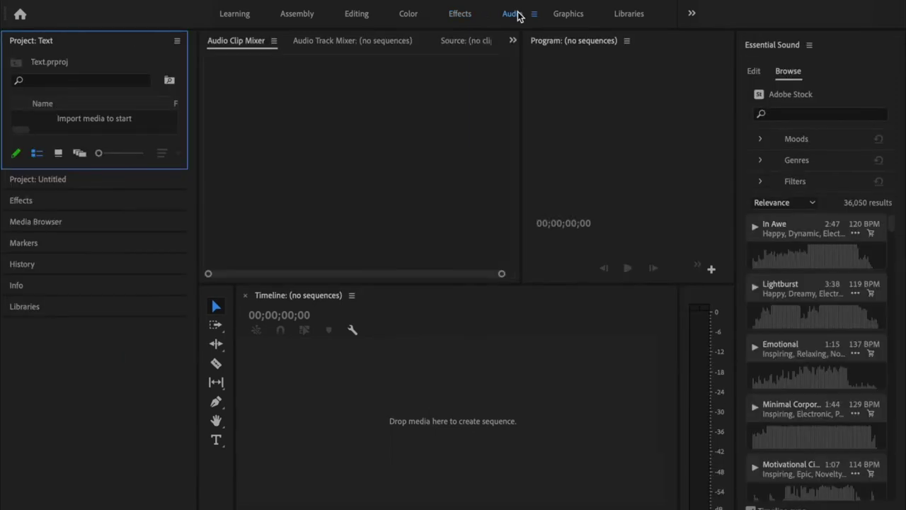
left_click(569, 14)
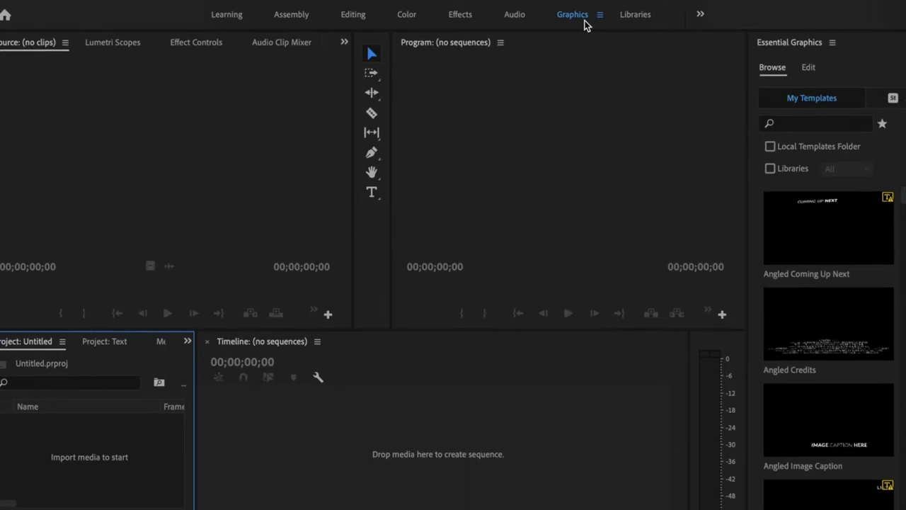
left_click(349, 16)
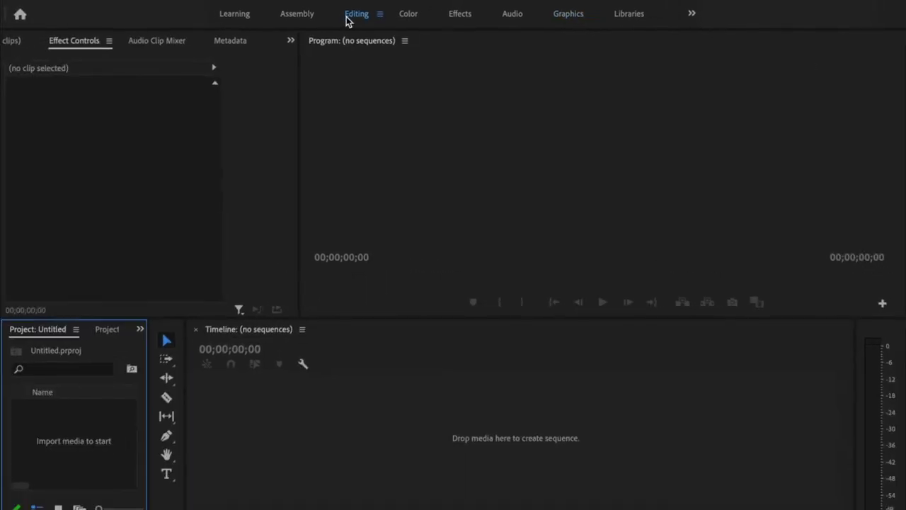
left_click(405, 22)
left_click(358, 21)
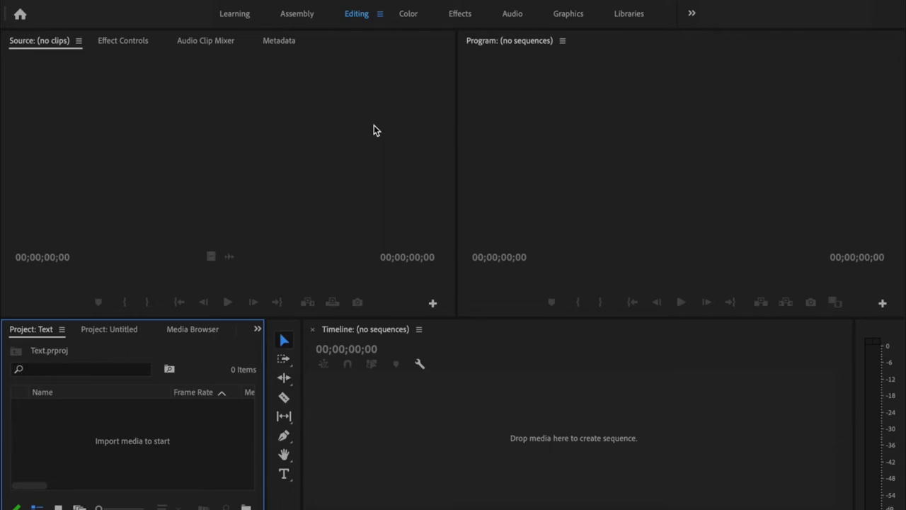
Show the Essential Graphics panel and dock it between the Source and Program monitors
left_click(474, 7)
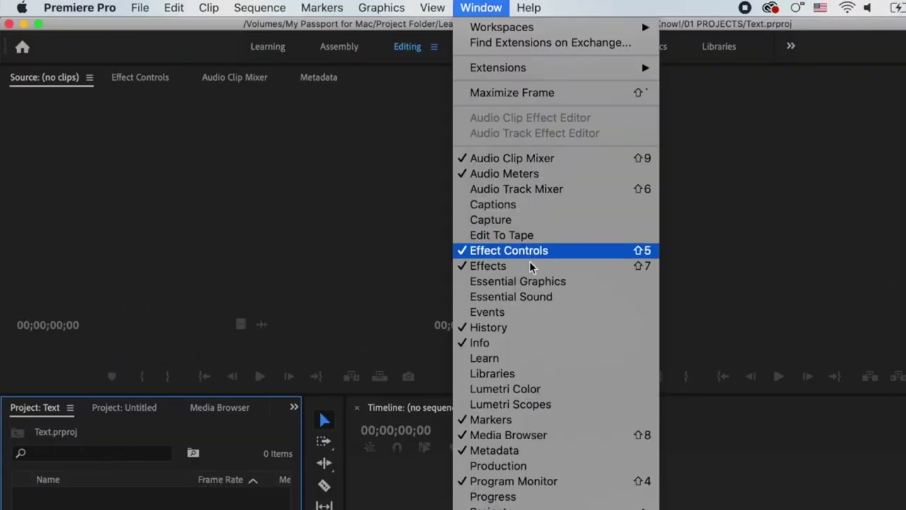
left_click(546, 281)
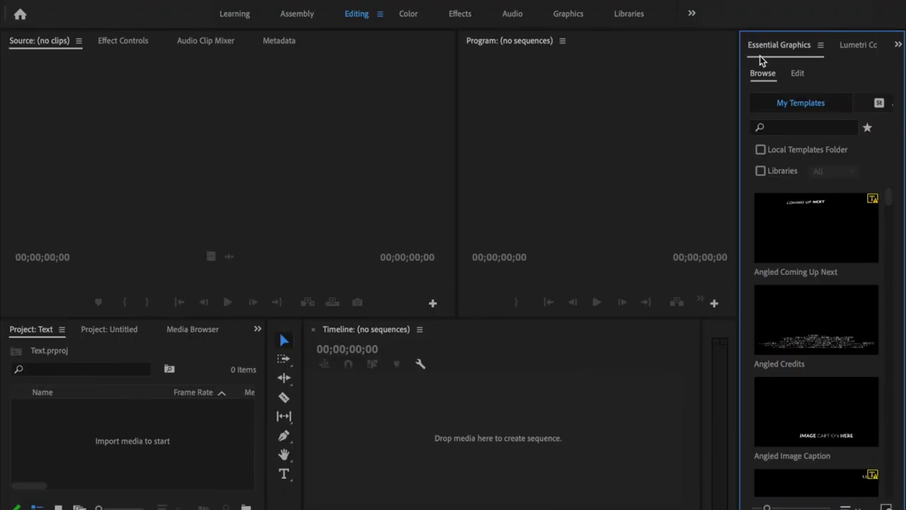
left_click(849, 48)
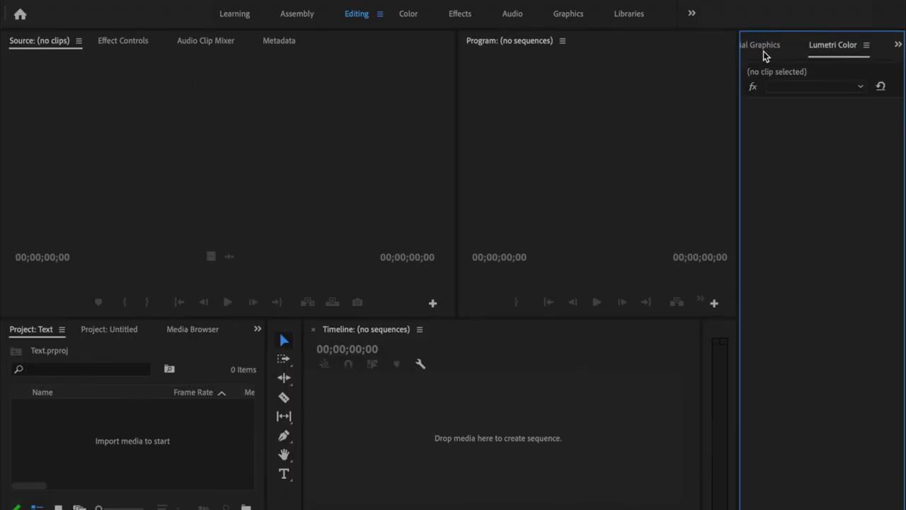
left_click_drag(766, 50, 453, 245)
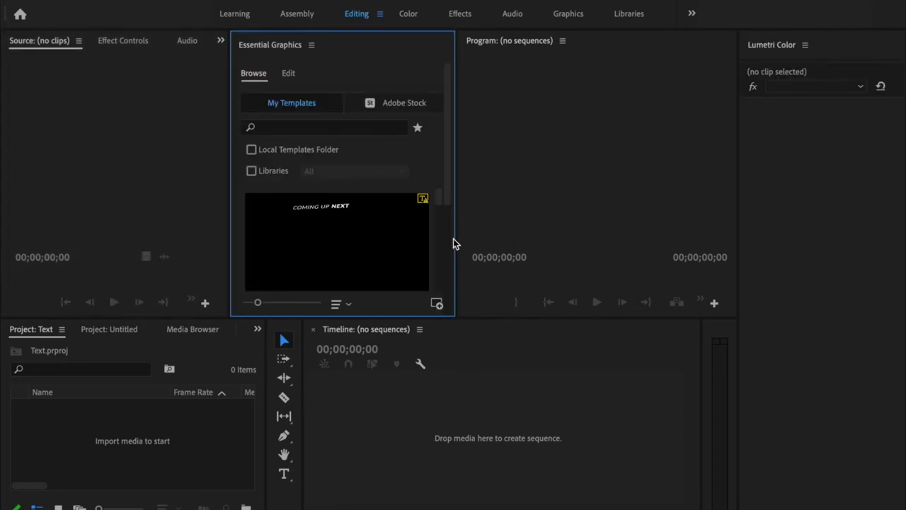
Reset the Editing workspace to its saved layout
left_click(484, 9)
mouse_move(505, 30)
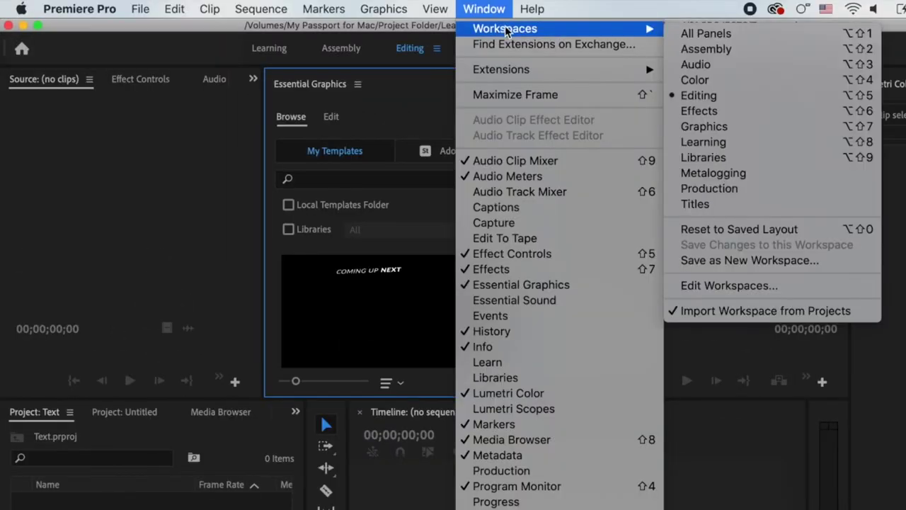
left_click(770, 229)
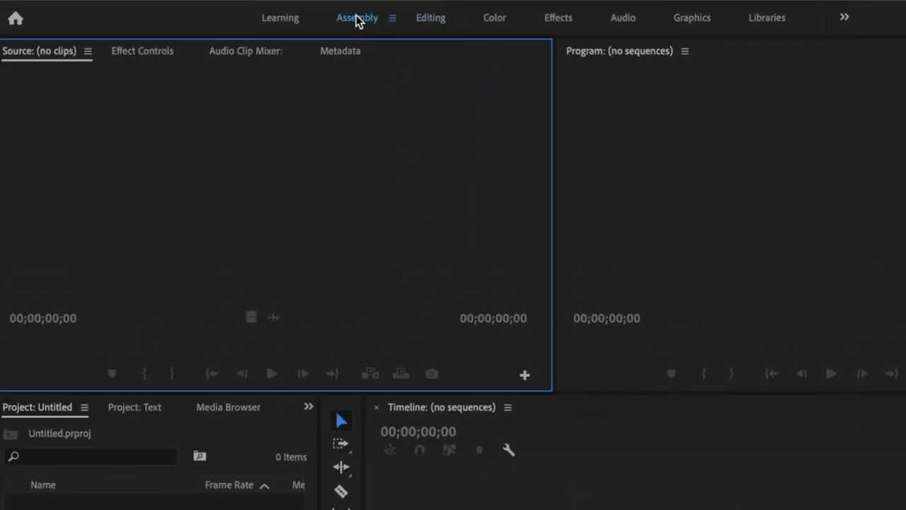
Switch to the Assembly workspace and import 1.mp4, 2.mov and 3.mp4 from the 02 VIDEO folder into the Text project
left_click(358, 20)
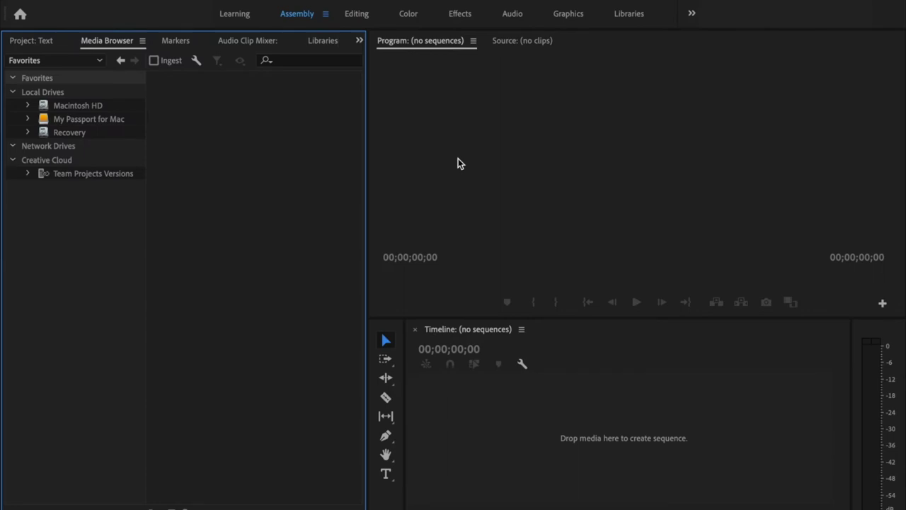
left_click(39, 42)
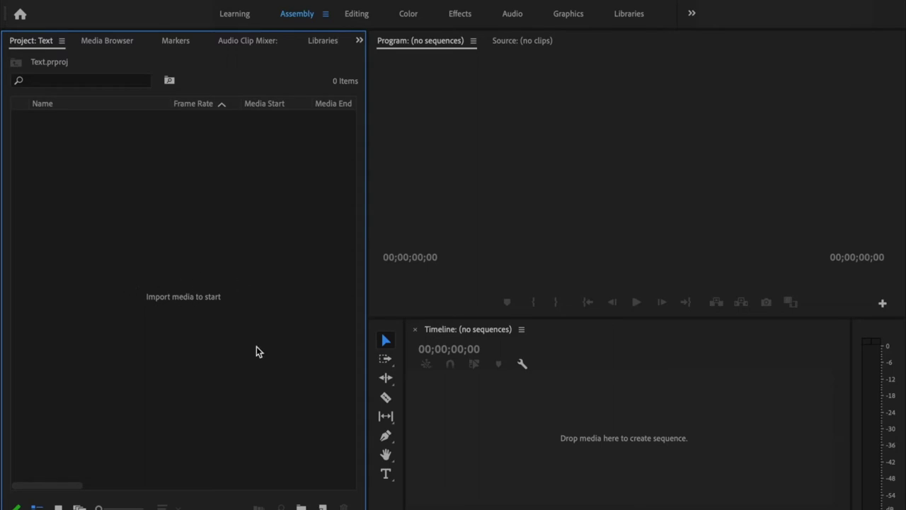
right_click(217, 279)
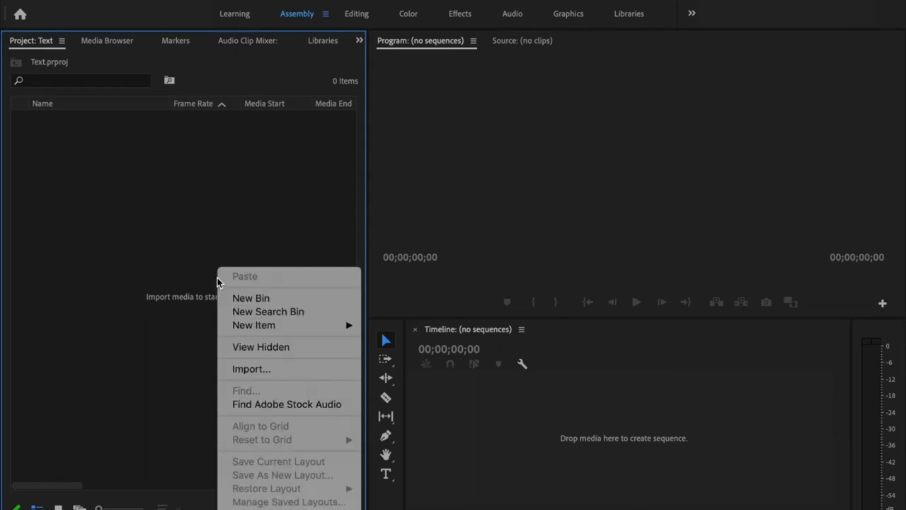
left_click(317, 369)
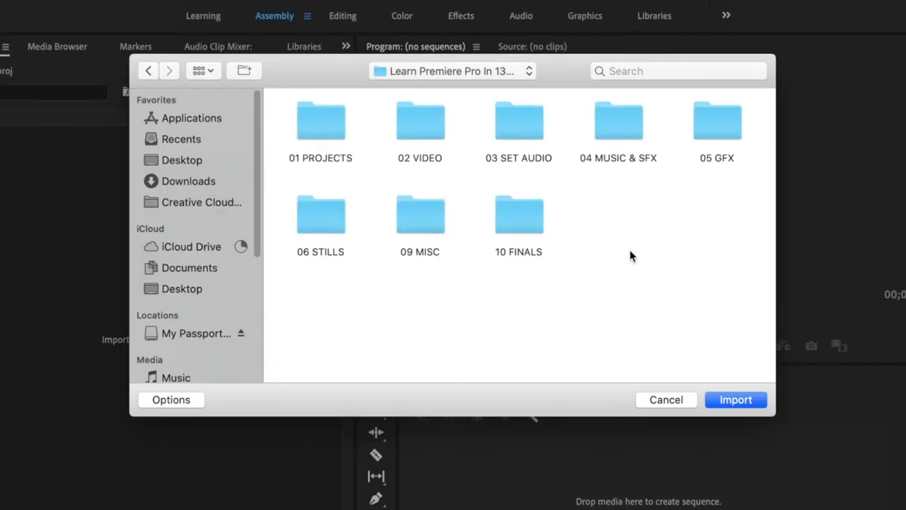
double_click(416, 122)
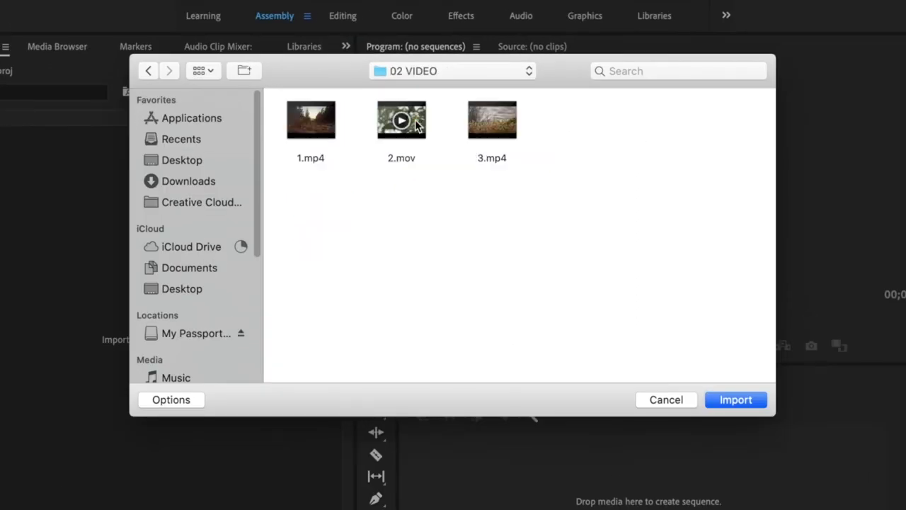
left_click_drag(571, 119, 290, 106)
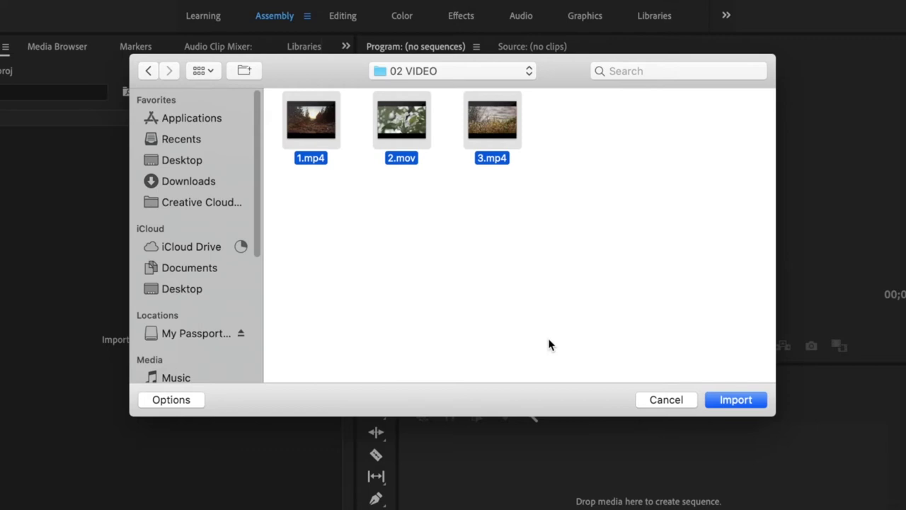
mouse_move(296, 124)
left_click(736, 399)
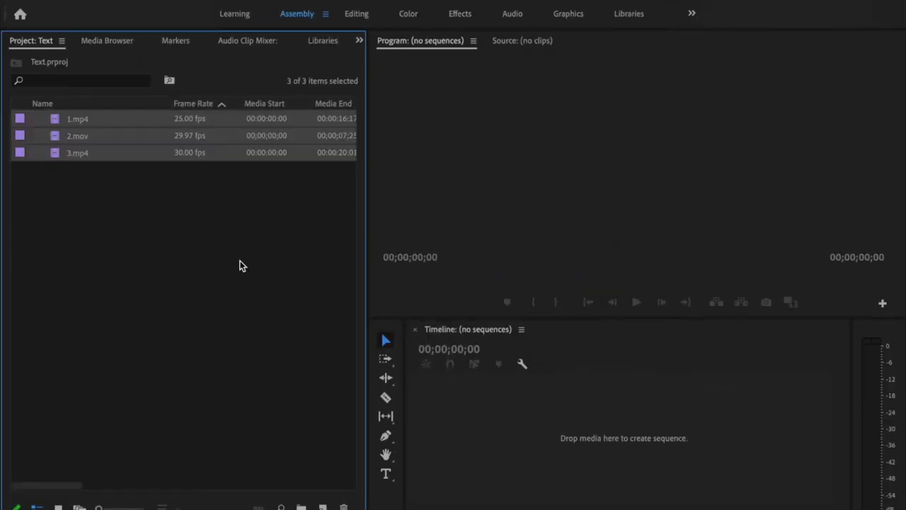
Create a bin named Clips in the Text project and move the three imported video clips into it
left_click(239, 266)
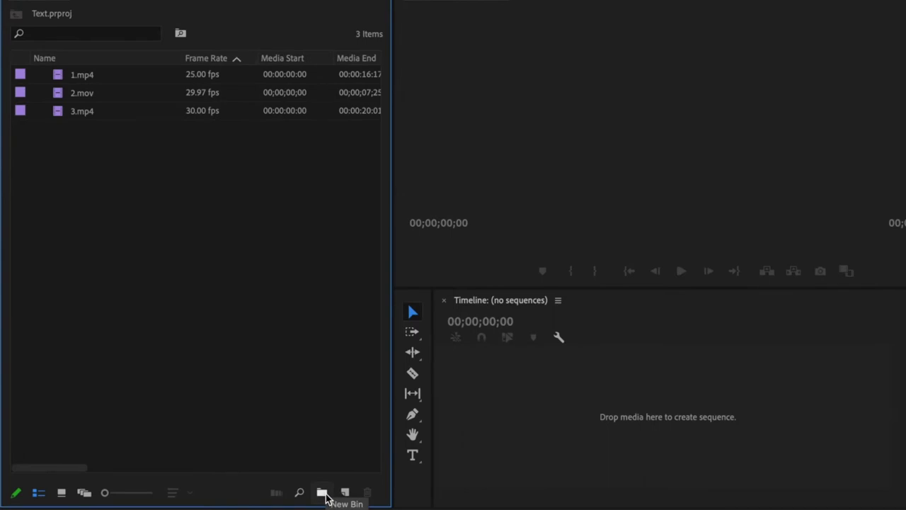
left_click(324, 493)
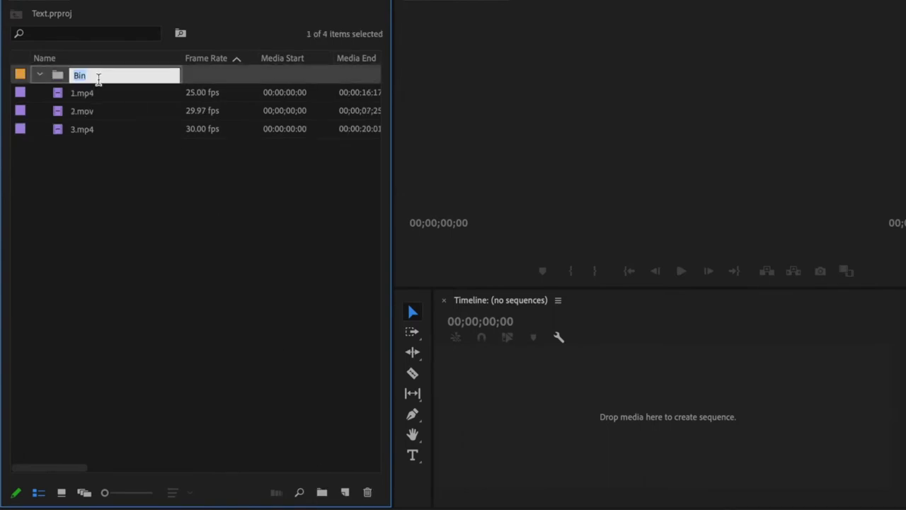
type("Clips")
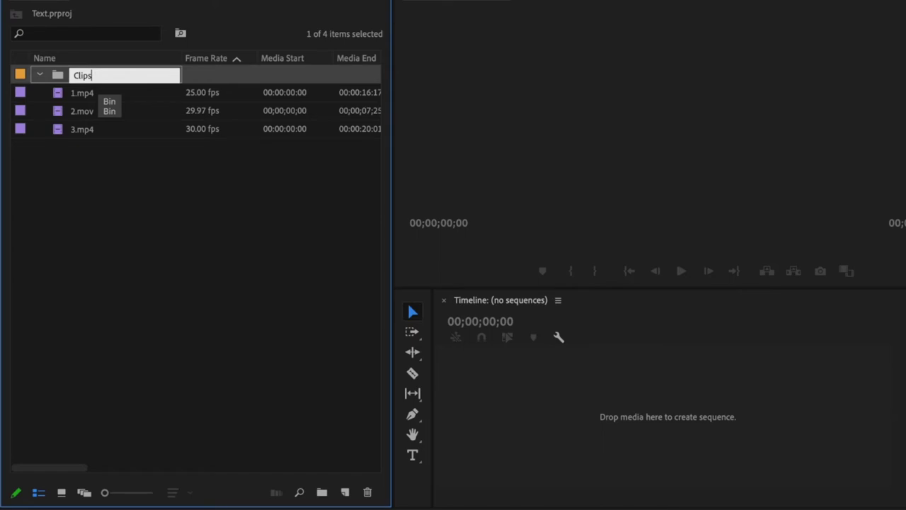
left_click(119, 192)
left_click_drag(121, 163, 57, 79)
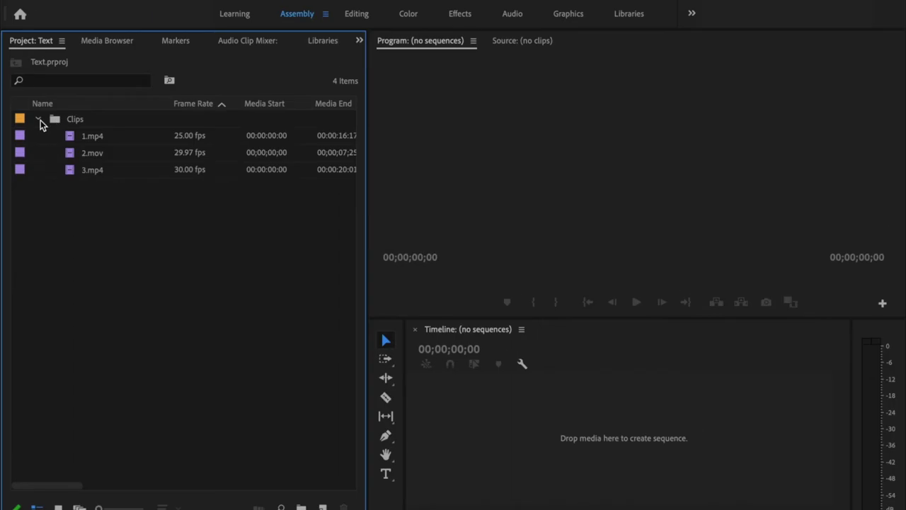
Collapse and expand the Clips bin, and try the project contents in Icon View before returning to List View
left_click(40, 120)
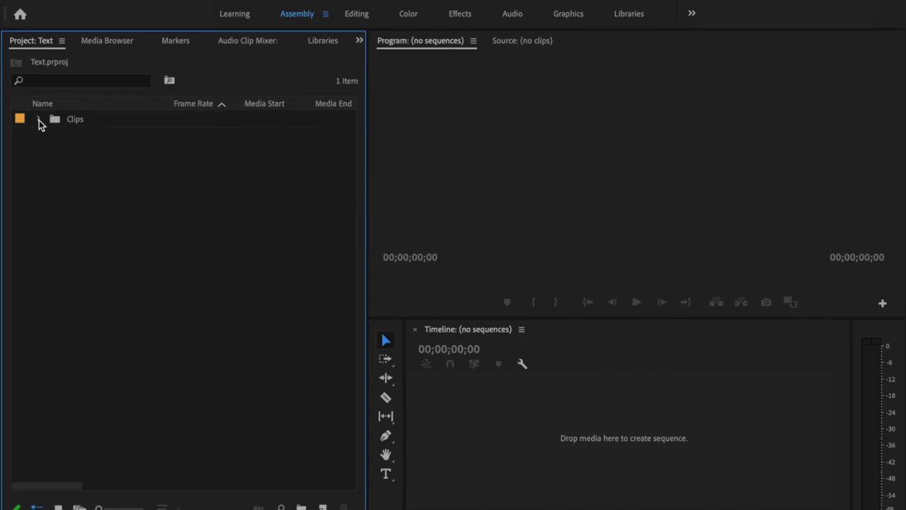
left_click(40, 120)
left_click(39, 119)
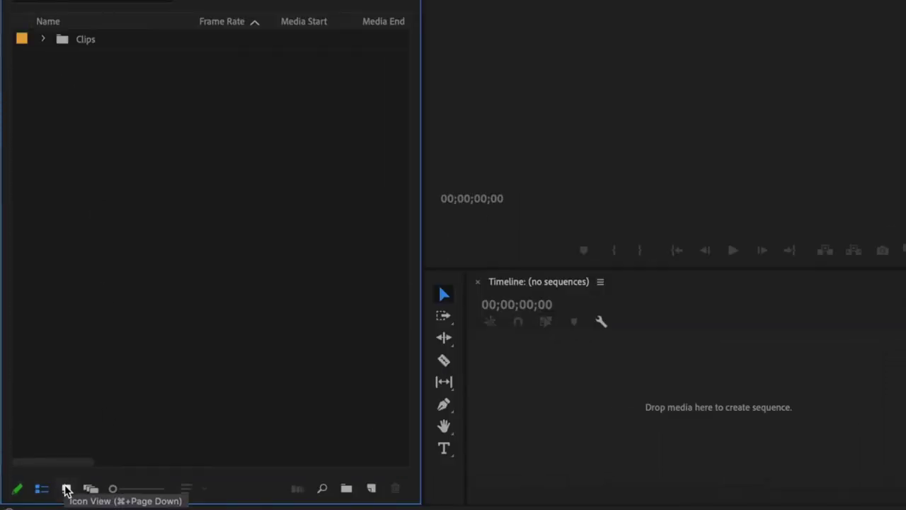
left_click(66, 488)
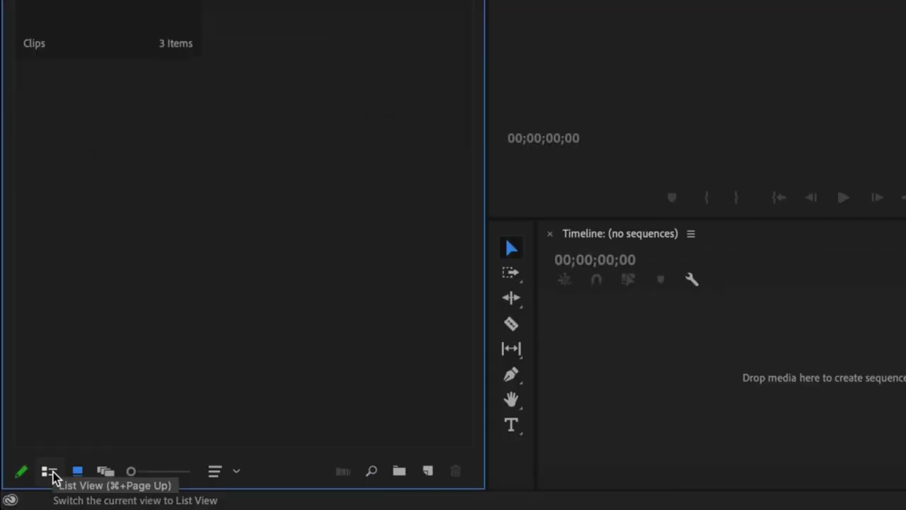
left_click(51, 472)
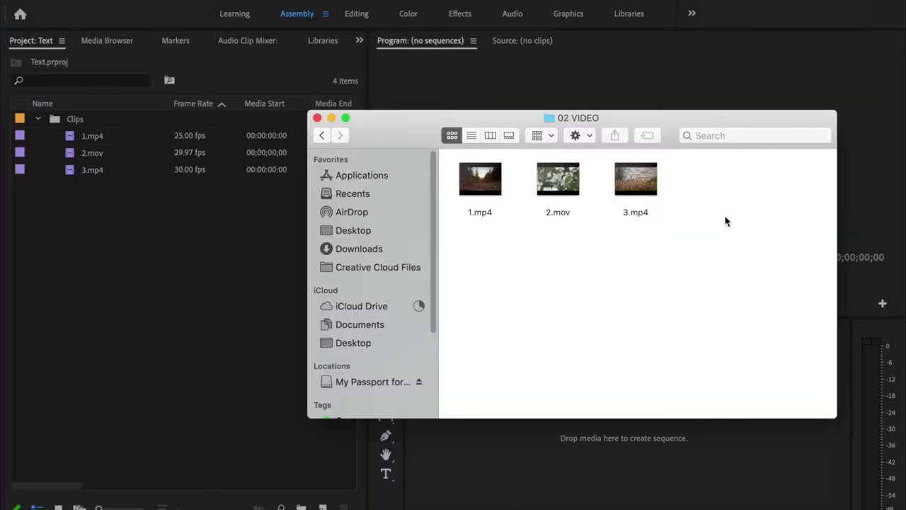
left_click_drag(740, 208, 135, 244)
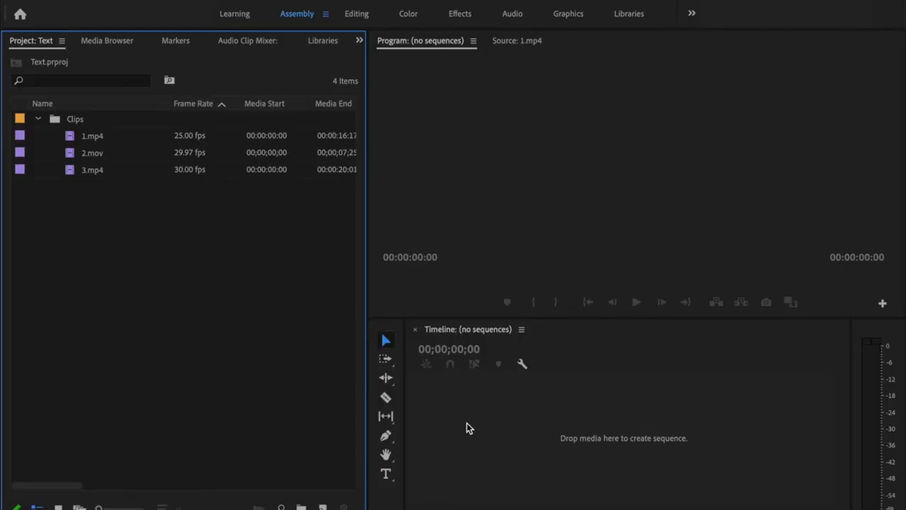
Start a new sequence and expand the Digital SLR 1080p group in the available presets
left_click(170, 15)
mouse_move(182, 33)
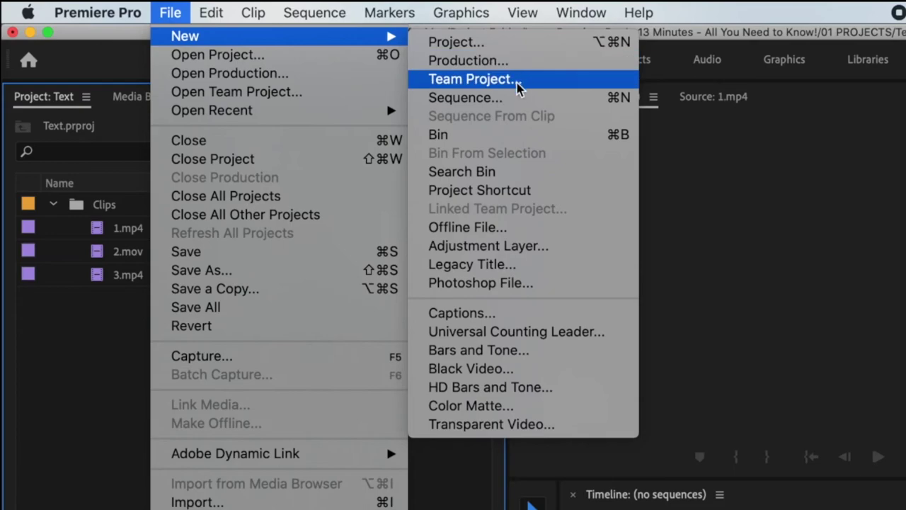
left_click(511, 103)
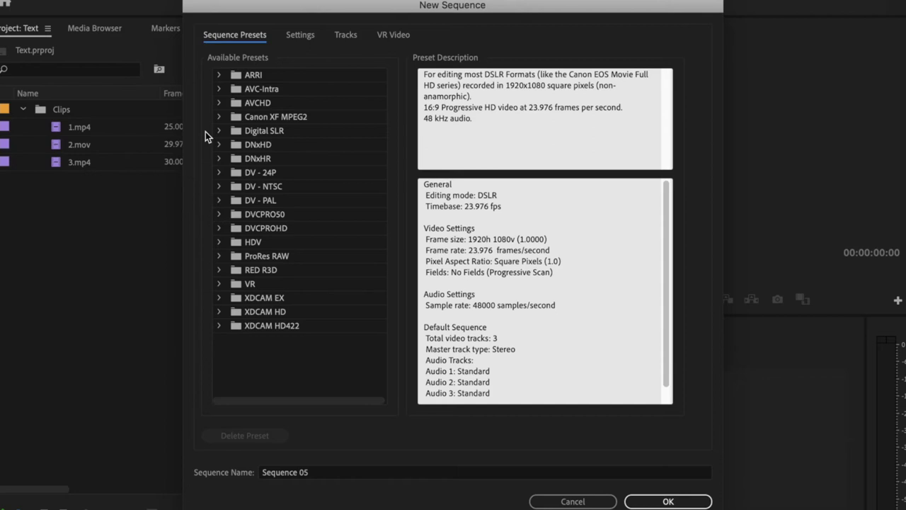
left_click(219, 131)
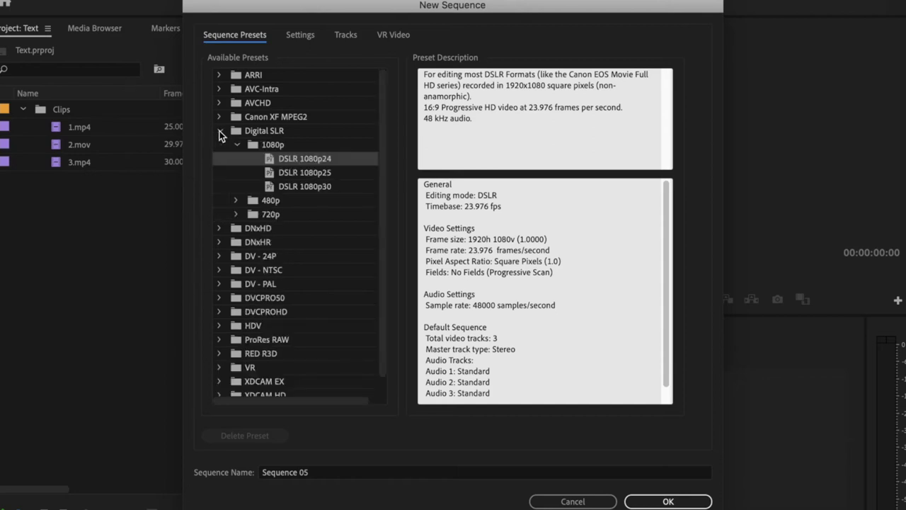
left_click(237, 145)
left_click(237, 144)
scroll(266, 201, "down", 1)
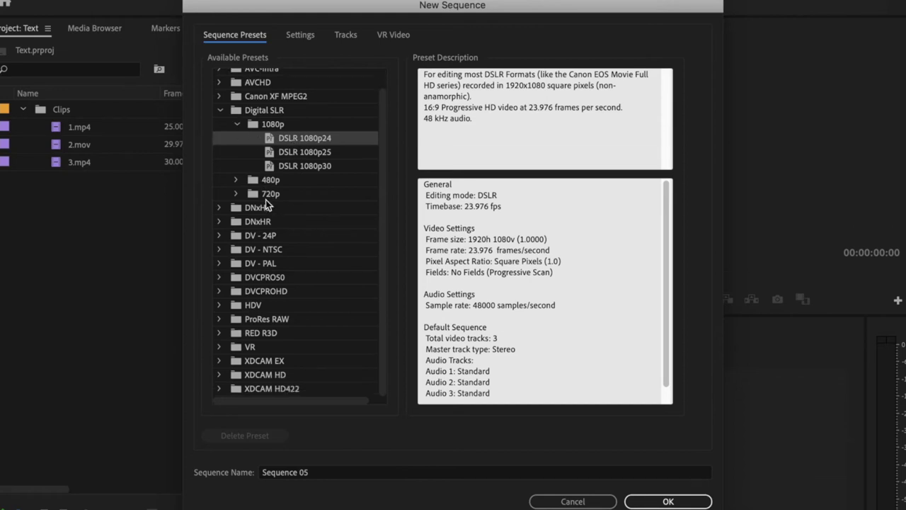
Inspect the RED R3D 4K 16x9 23.976 preset, but create the sequence from the DSLR 1080p24 preset
left_click(220, 333)
scroll(251, 323, "down", 2)
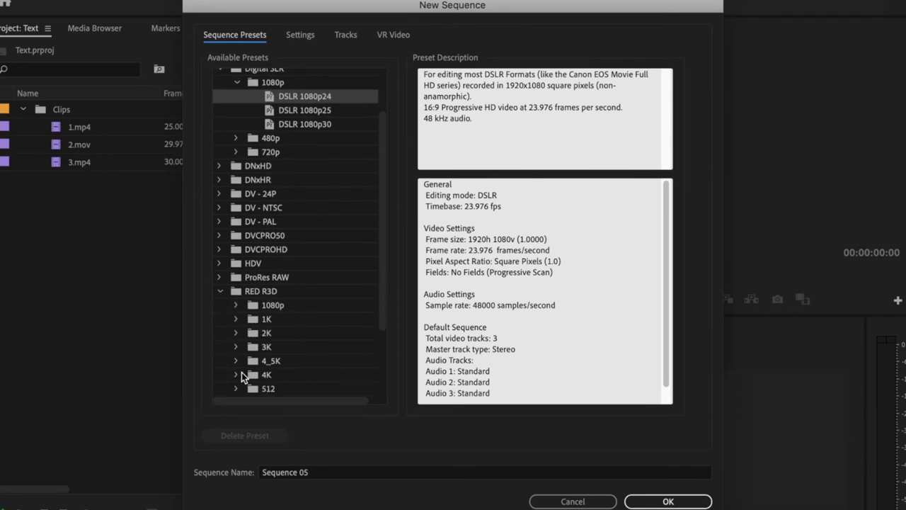
left_click(236, 375)
scroll(249, 301, "down", 6)
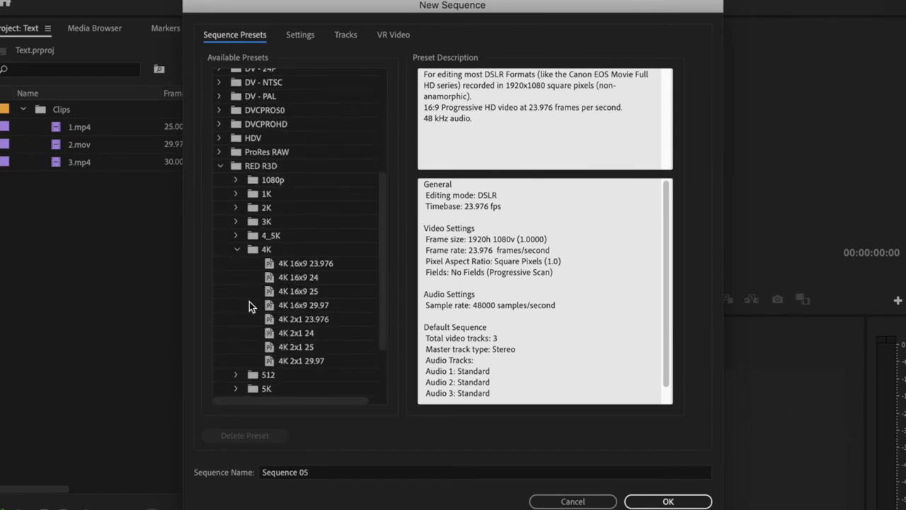
key("Down")
scroll(246, 311, "up", 8)
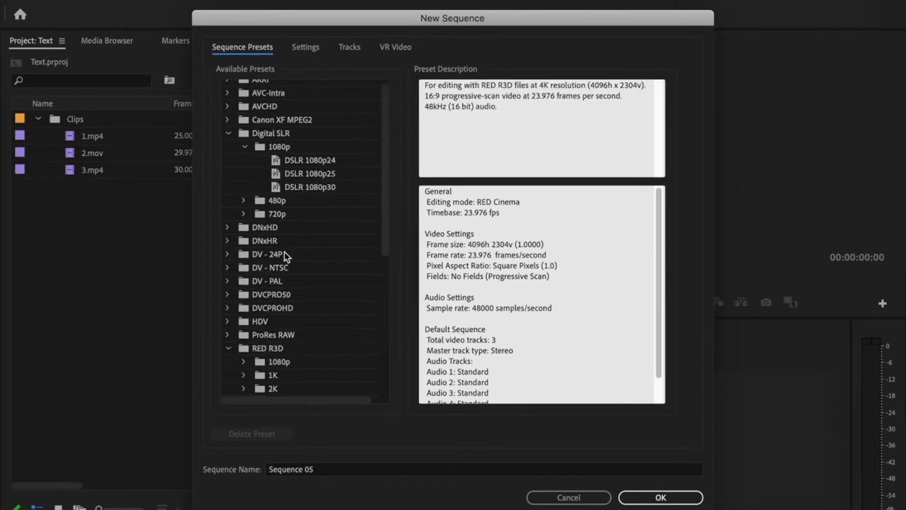
left_click(304, 160)
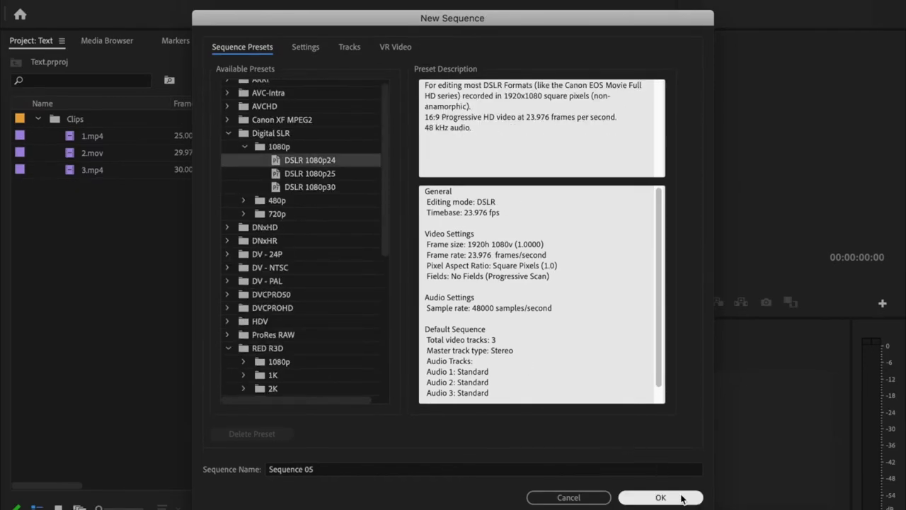
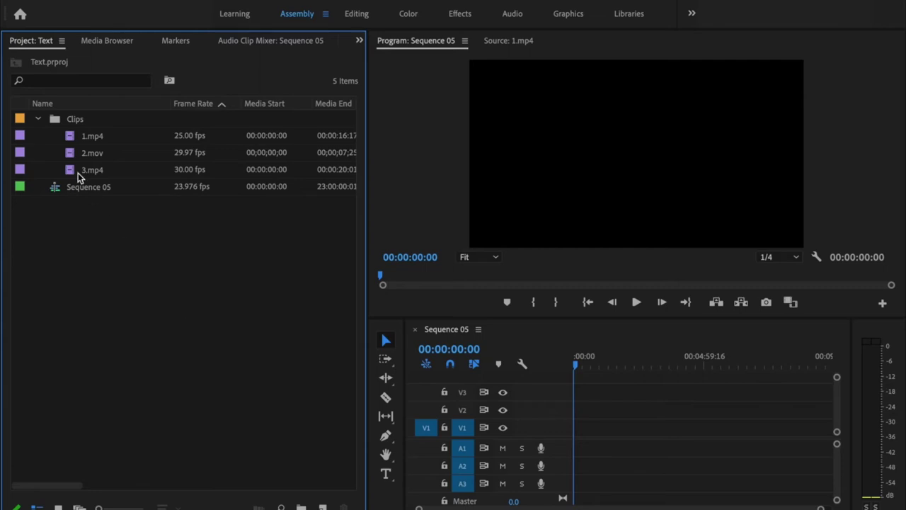
Place 1.mp4, 2.mov and 3.mp4 together at the start of track V1, keeping the existing sequence settings
left_click(89, 138, "shift")
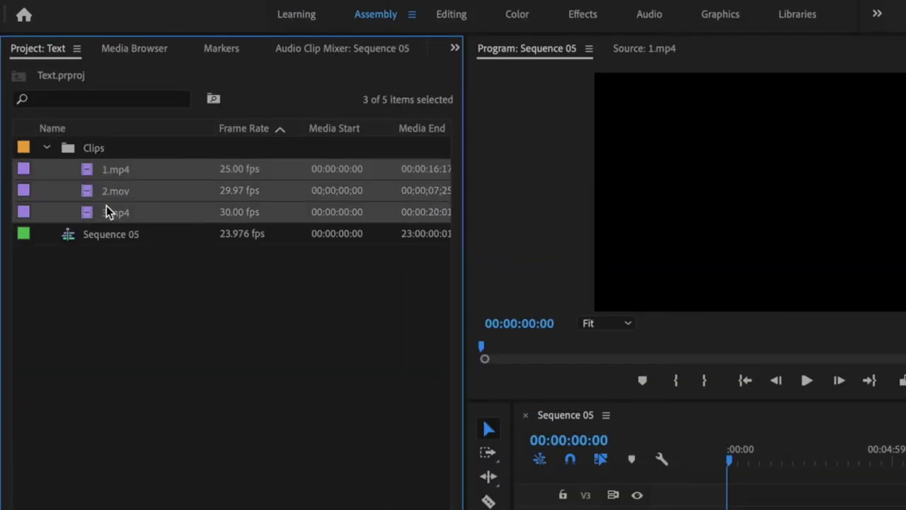
left_click_drag(108, 212, 720, 509)
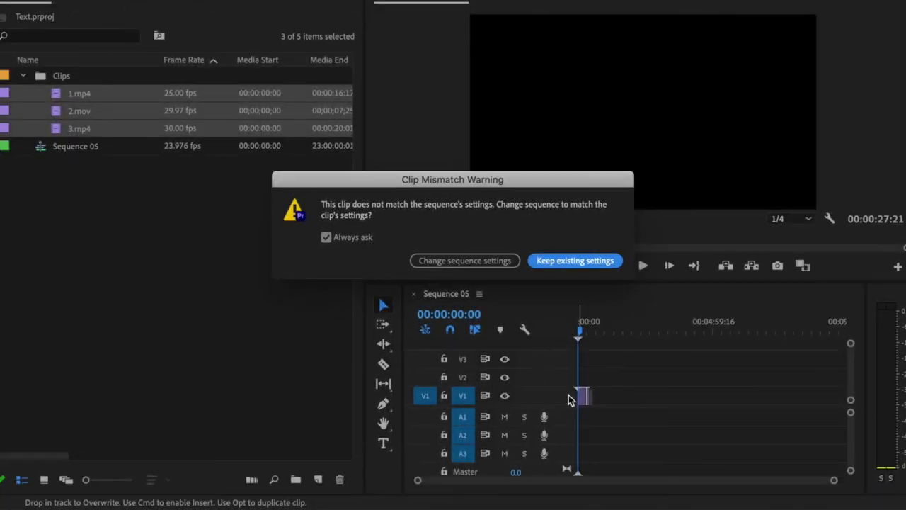
left_click(584, 263)
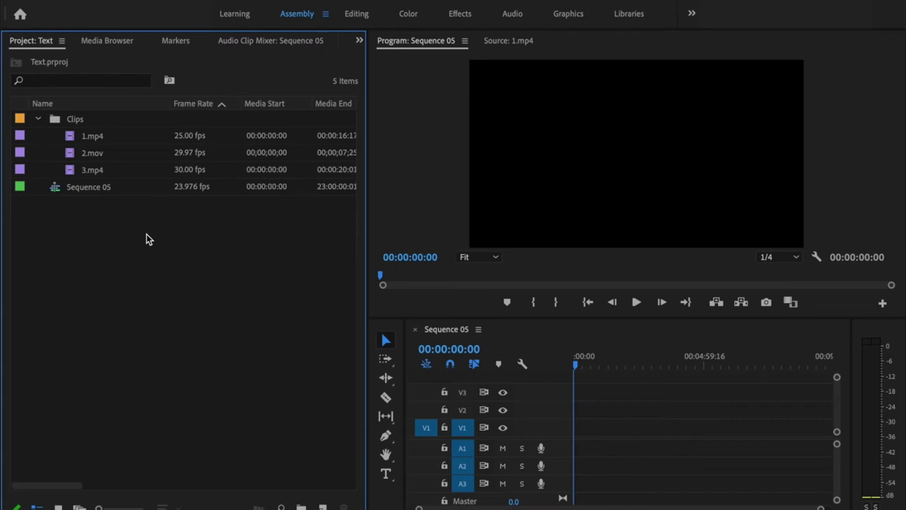
Open 2.mov in the Source Monitor and mark its In point at 00;00;01;27 and Out point at 00;00;03;24
double_click(79, 156)
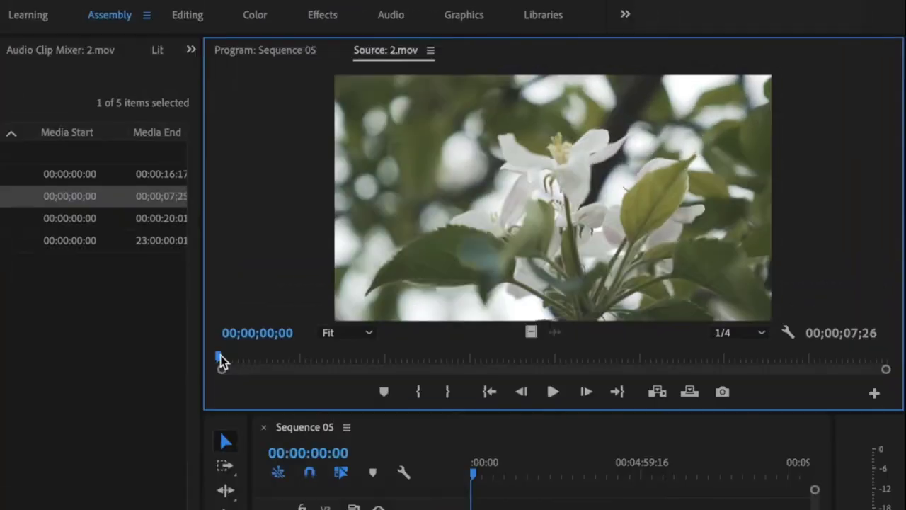
left_click_drag(379, 277, 435, 279)
left_click_drag(290, 356, 385, 357)
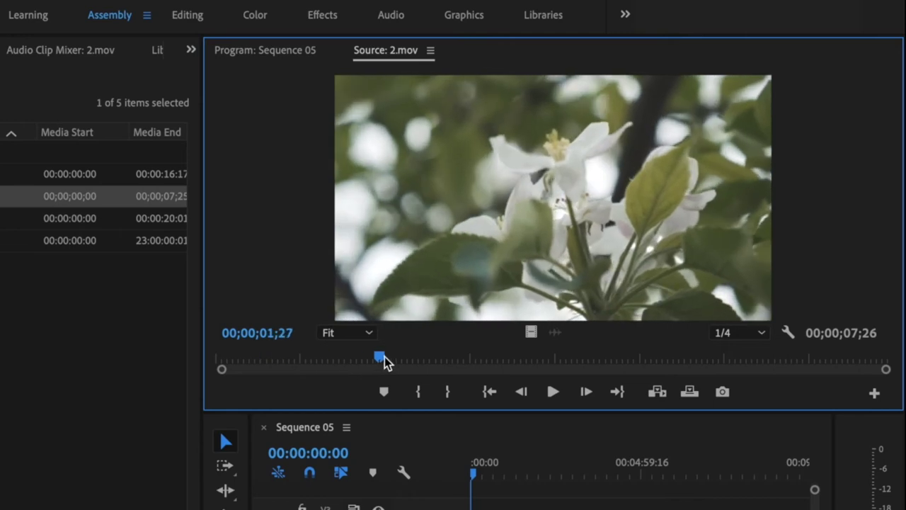
key("i")
left_click_drag(384, 357, 544, 366)
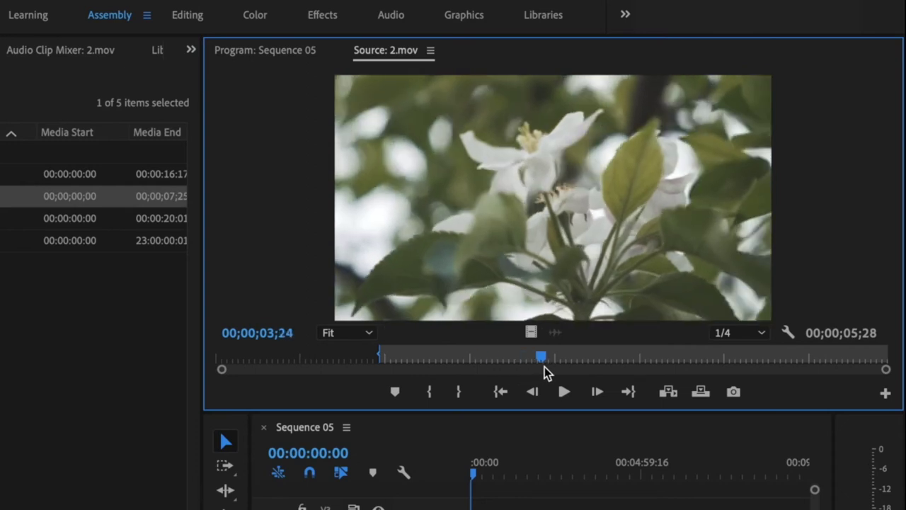
key("o")
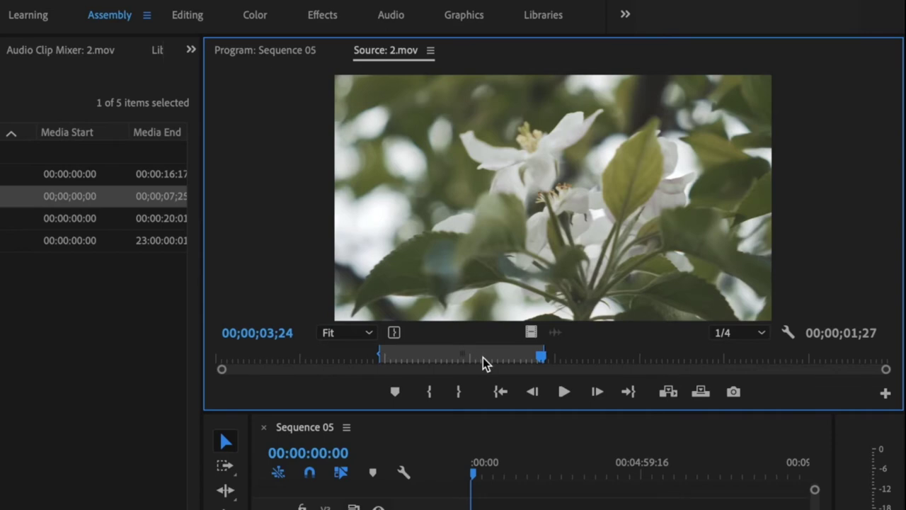
Insert the marked section of 2.mov at the start of track V1 in Sequence 05
key("comma")
left_click(513, 200)
left_click_drag(513, 200, 461, 380)
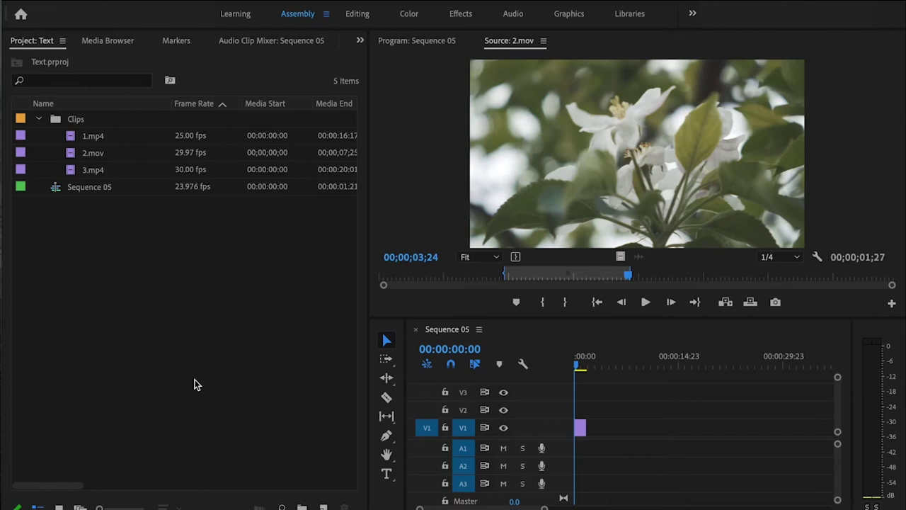
Import the ES_In Love - Gamma Skies mp3 from the 04 MUSIC & SFX folder into the Text project
left_click(28, 491)
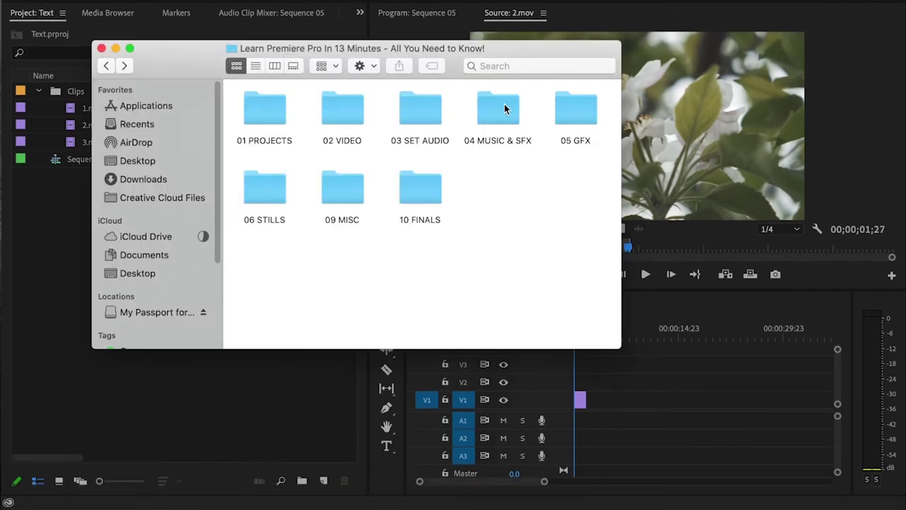
double_click(504, 108)
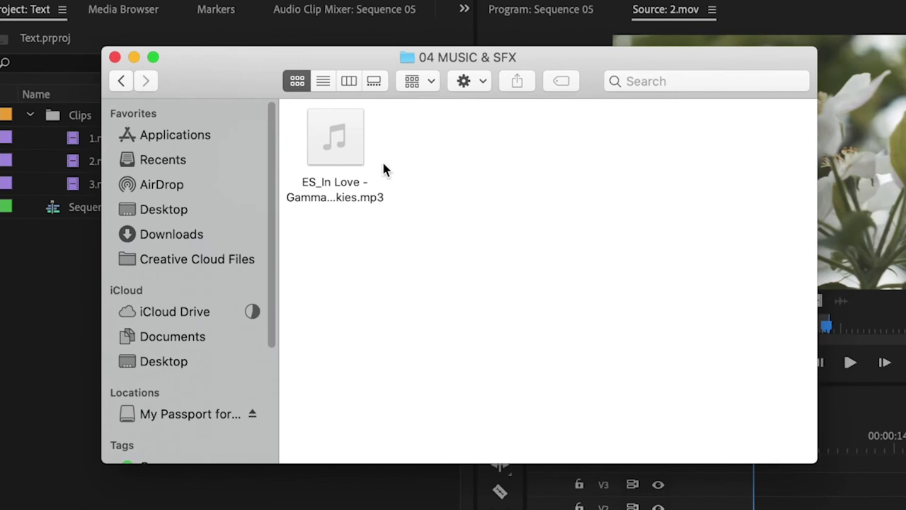
left_click_drag(359, 158, 232, 509)
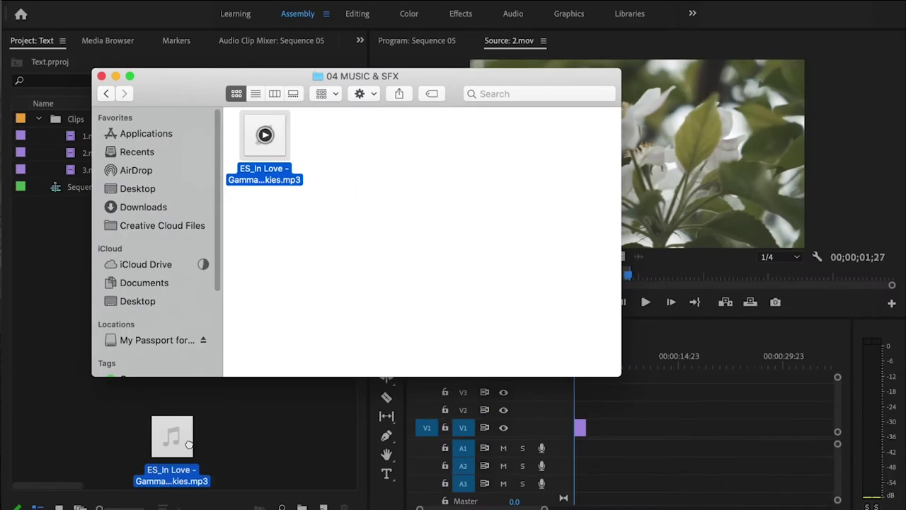
left_click_drag(188, 444, 170, 284)
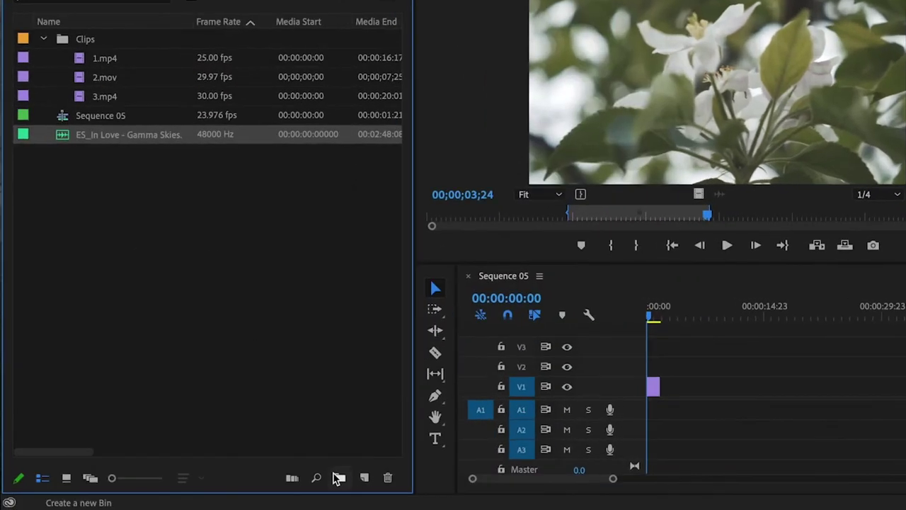
Create a bin named Music and move the imported ES_In Love track into it
left_click(338, 479)
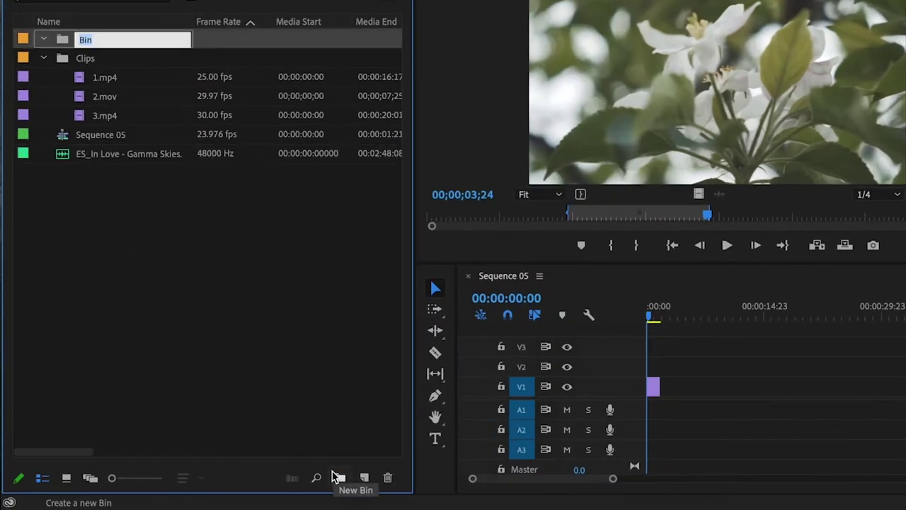
type("Music")
key("Return")
left_click_drag(91, 153, 88, 133)
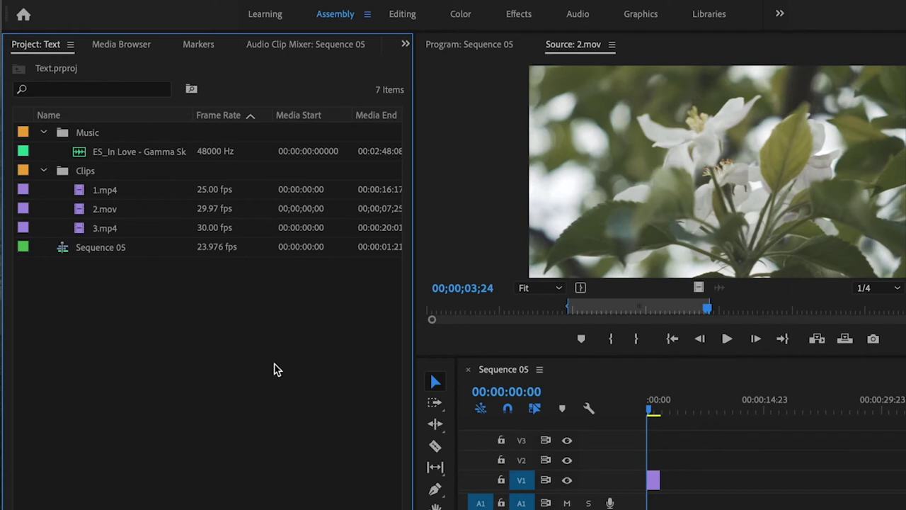
Place the ES_In Love music track on A1 at the very start of Sequence 05
left_click_drag(101, 152, 779, 509)
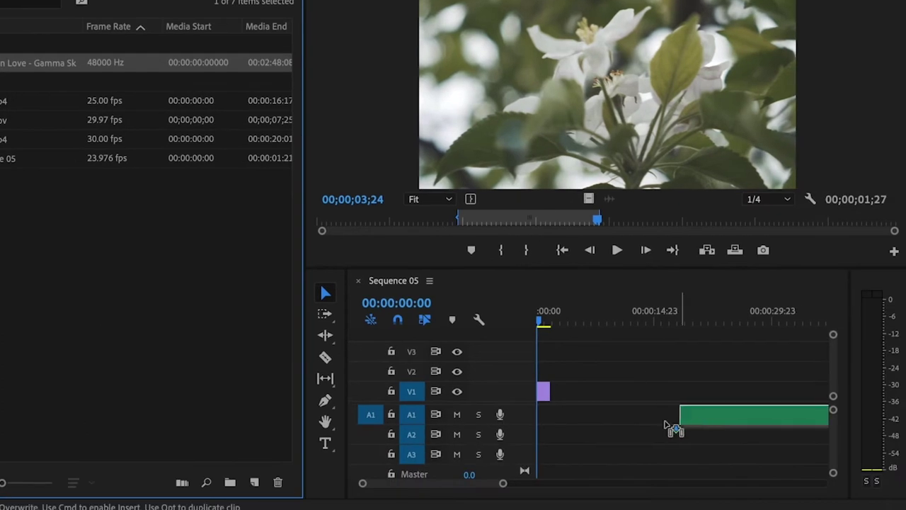
left_click_drag(666, 425, 538, 418)
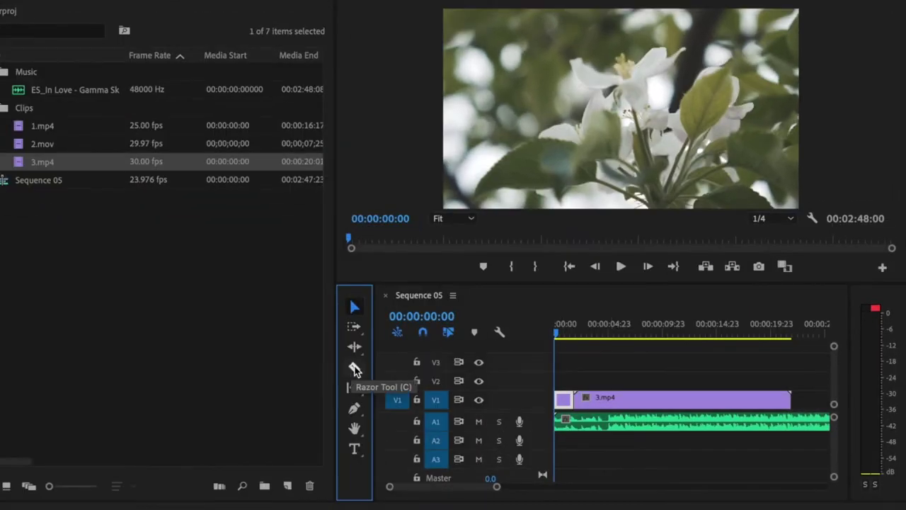
Split 3.mp4 on track V1 at 00:00:04:15 with the Razor Tool and return to the Selection Tool
left_click(355, 367)
left_click_drag(585, 334, 609, 341)
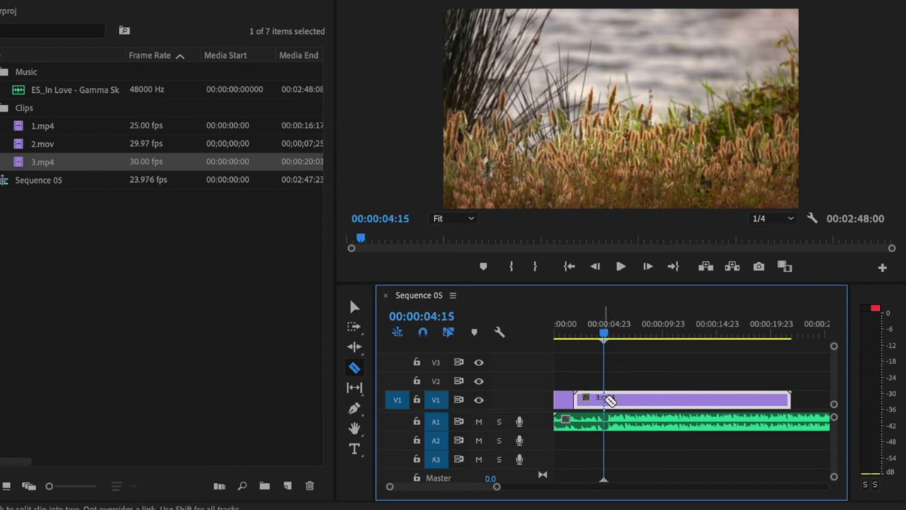
left_click(606, 400)
key("v")
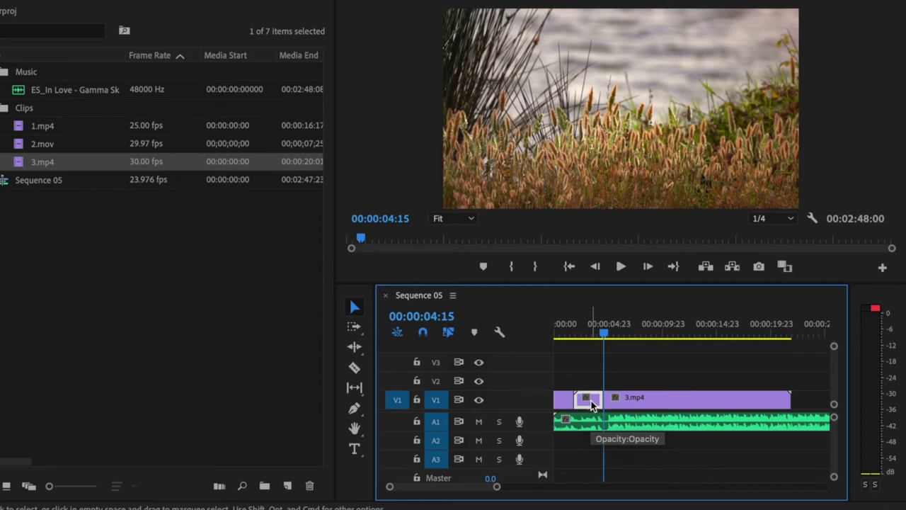
Delete the short first section of 3.mp4 from V1, and undo the deletion
key("Delete")
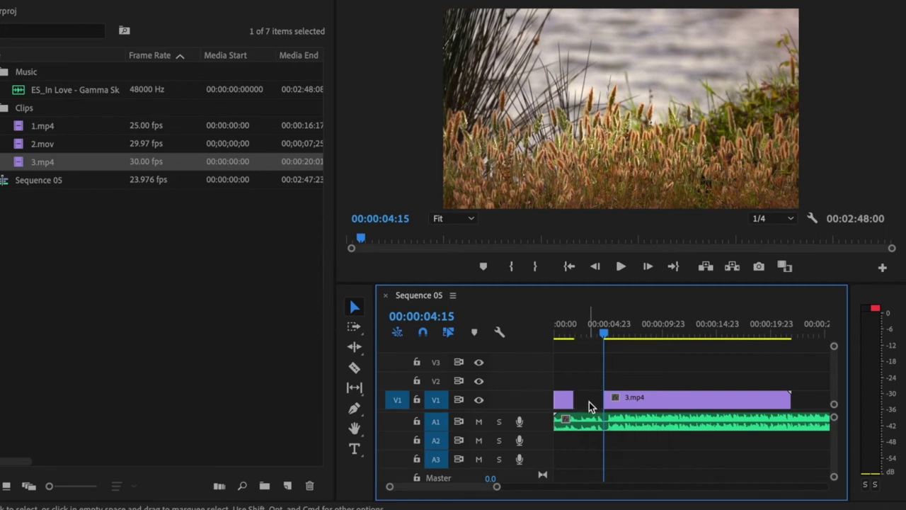
left_click(591, 403)
key("super+z")
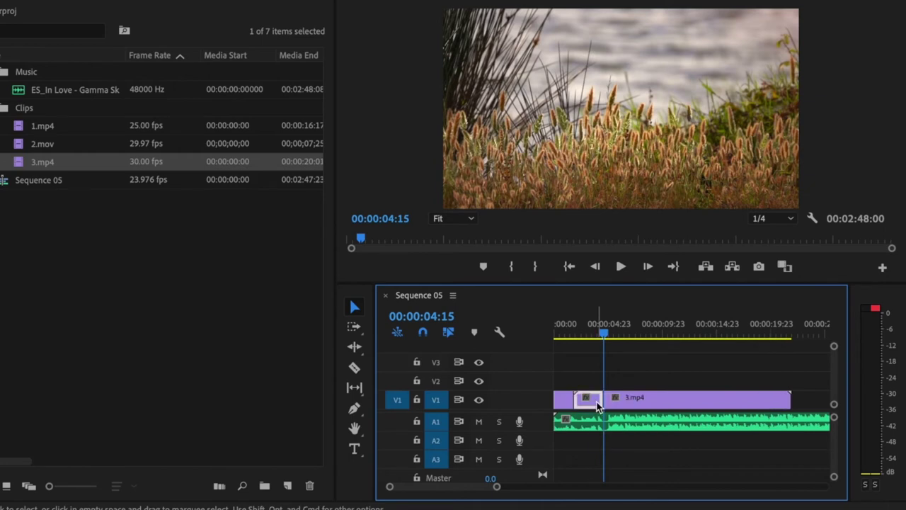
Ripple delete the short first section of 3.mp4 on V1 so the remaining section closes the gap
right_click(597, 402)
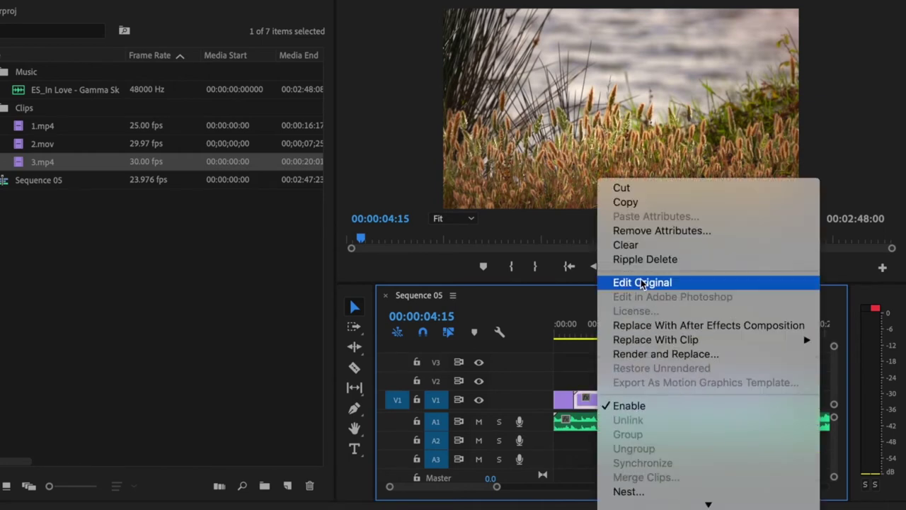
left_click(640, 263)
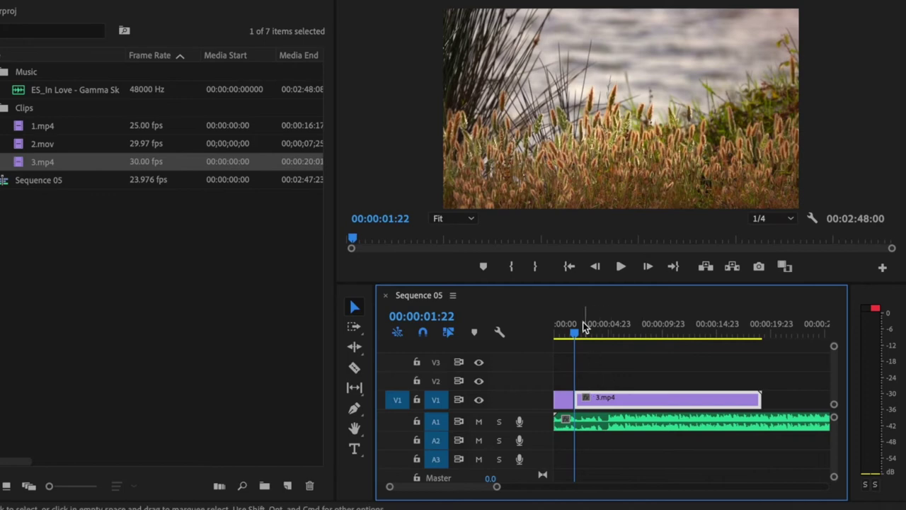
left_click_drag(577, 335, 572, 337)
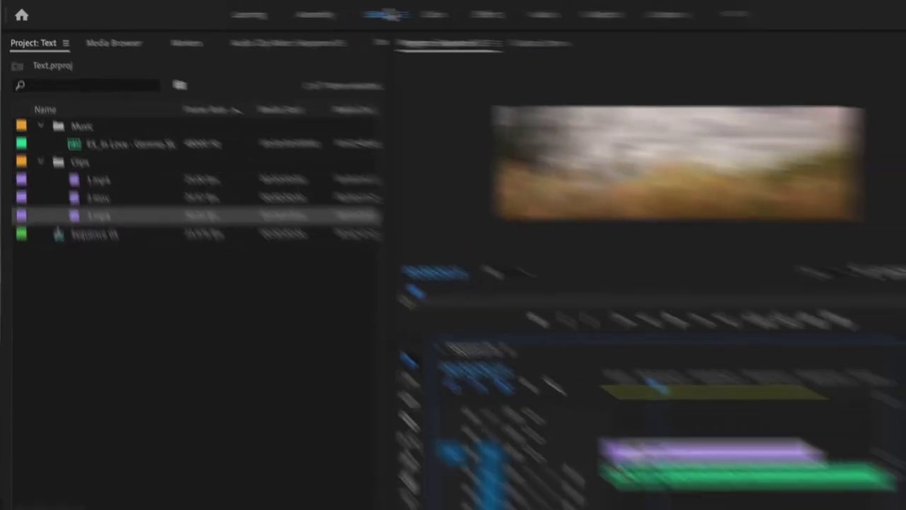
Switch to the Editing workspace and bring up the Effects library
left_click(367, 13)
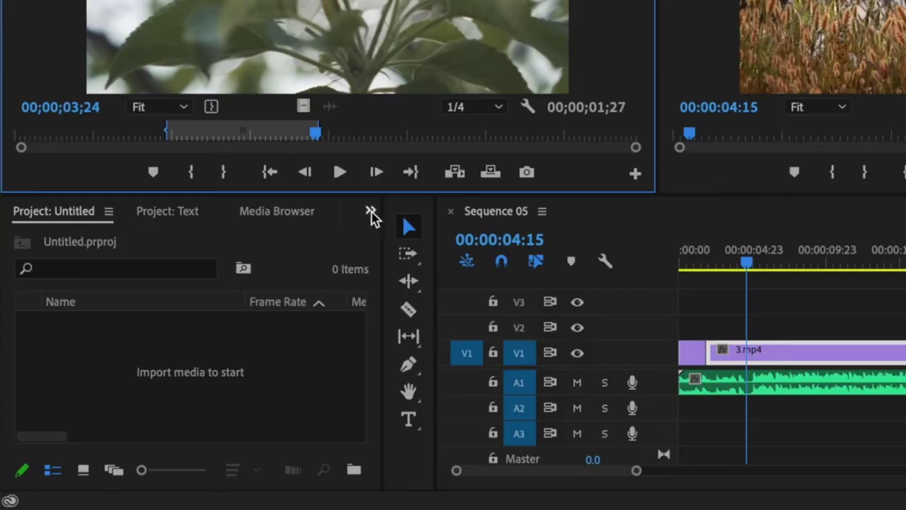
left_click(371, 215)
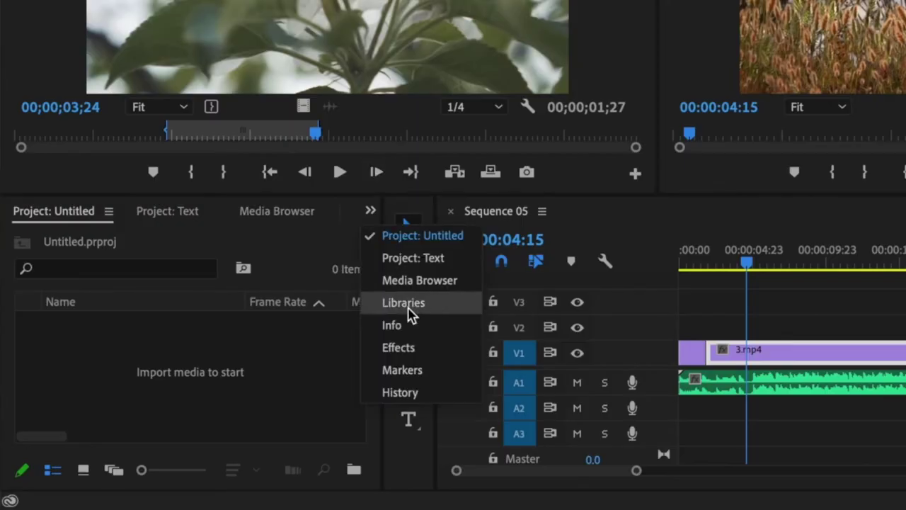
left_click(426, 351)
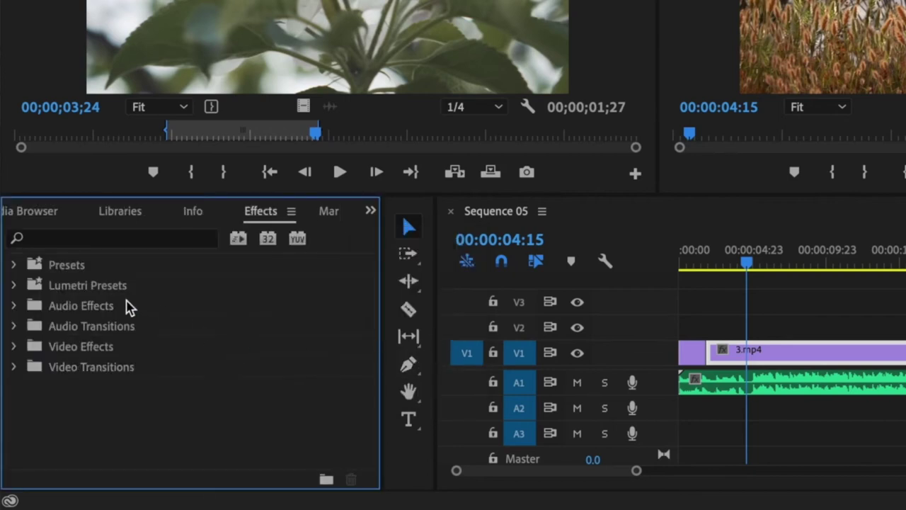
Find Gaussian Blur among the Blur & Sharpen video effects and apply it to 3.mp4 on V1
left_click(14, 346)
scroll(163, 375, "down", 1)
scroll(162, 375, "down", 1)
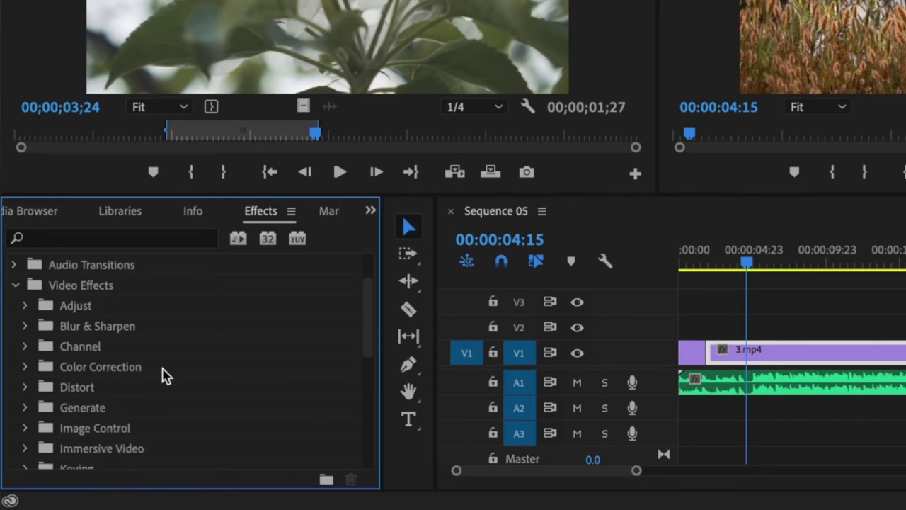
left_click(27, 327)
scroll(125, 339, "down", 3)
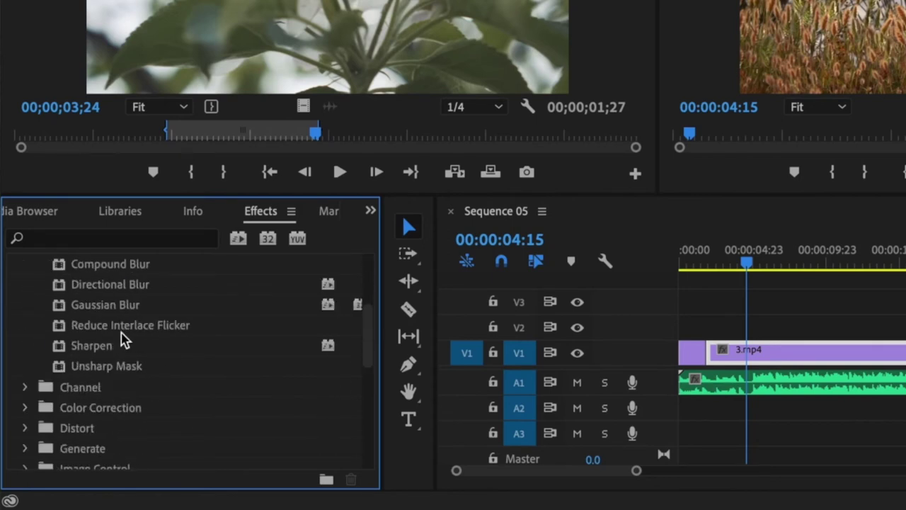
scroll(141, 365, "up", 1)
left_click_drag(126, 327, 748, 354)
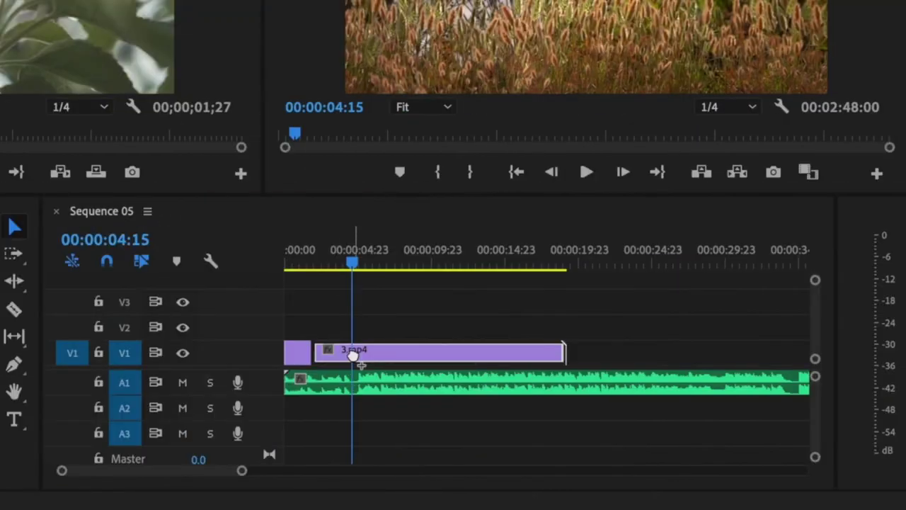
left_click_drag(353, 355, 357, 360)
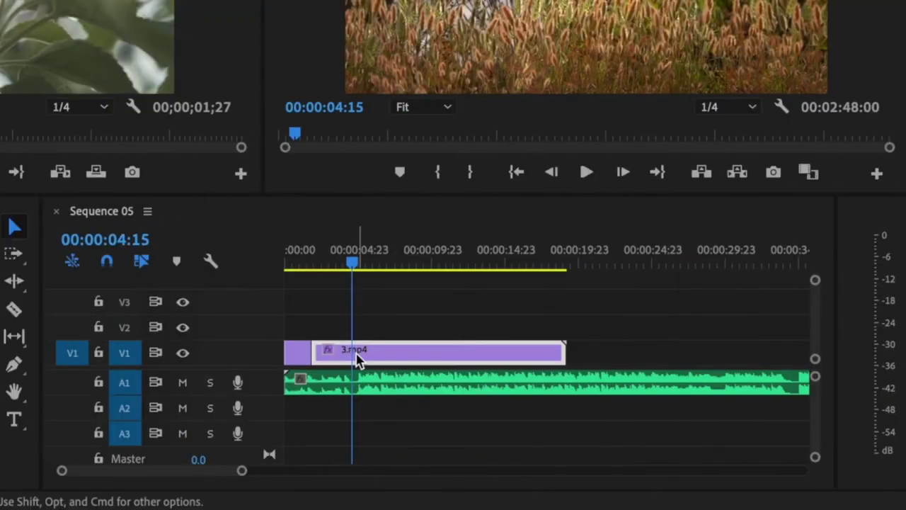
Show the effect settings of 3.mp4 and raise the Gaussian Blur Blurriness to 76
left_click(114, 40)
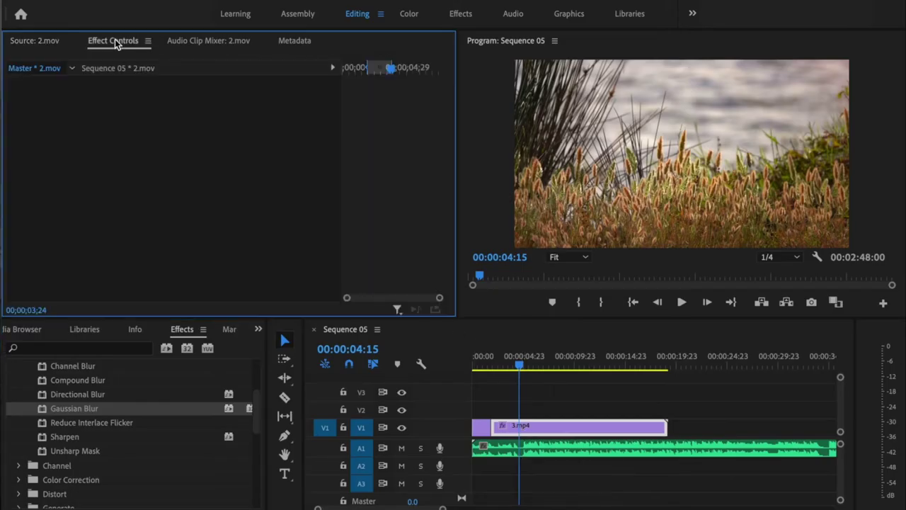
left_click(564, 427)
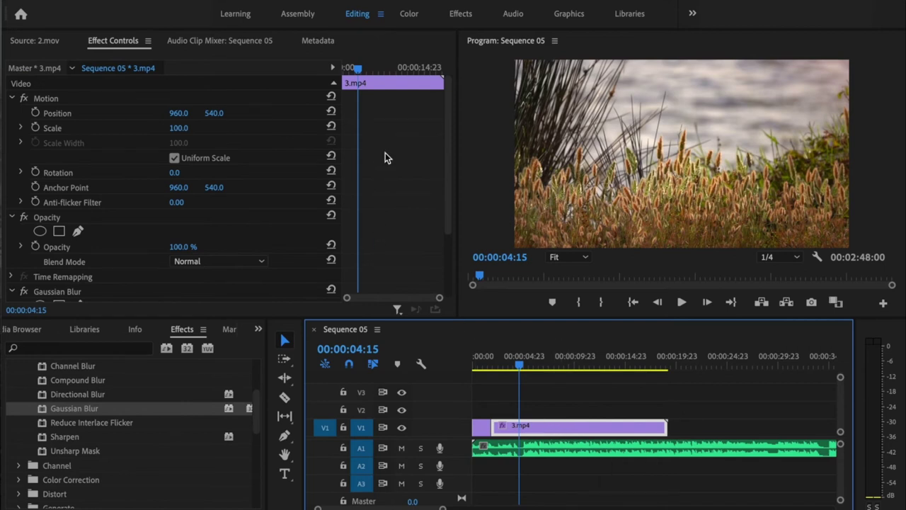
scroll(388, 198, "down", 3)
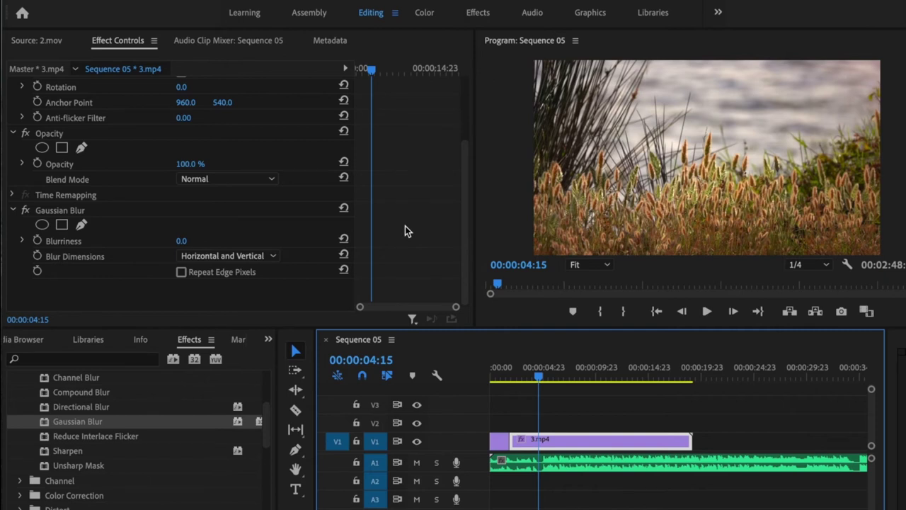
left_click_drag(182, 241, 236, 240)
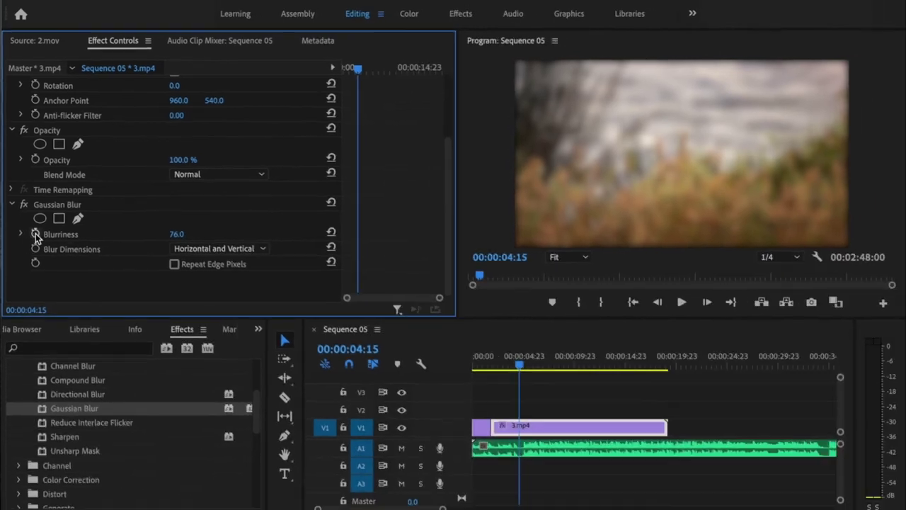
Reset the Blurriness to 0 and enable its keyframing at the start of 3.mp4, 00:00:01:22
left_click(177, 234)
type("0")
key("Return")
left_click_drag(520, 370, 492, 369)
left_click(34, 234)
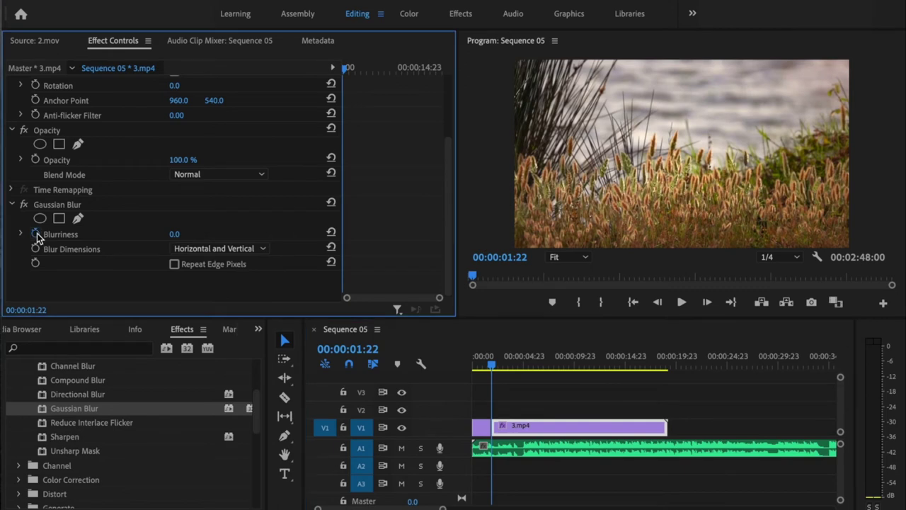
Set the Blurriness keyframe at the start of 3.mp4 to 85
left_click(174, 234)
type("76")
key("Return")
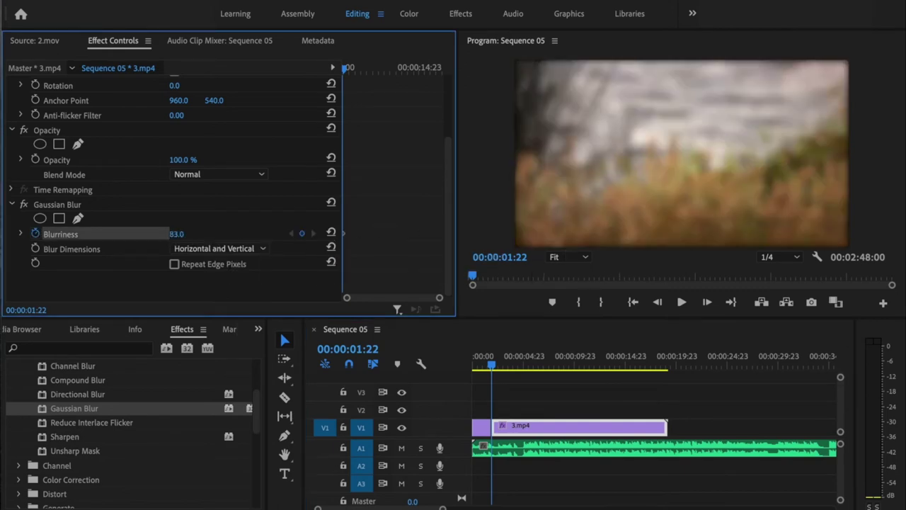
Add a second keyframe with Blurriness 0 about two seconds into 3.mp4
left_click_drag(492, 366, 512, 369)
left_click(176, 234)
type("0")
key("Return")
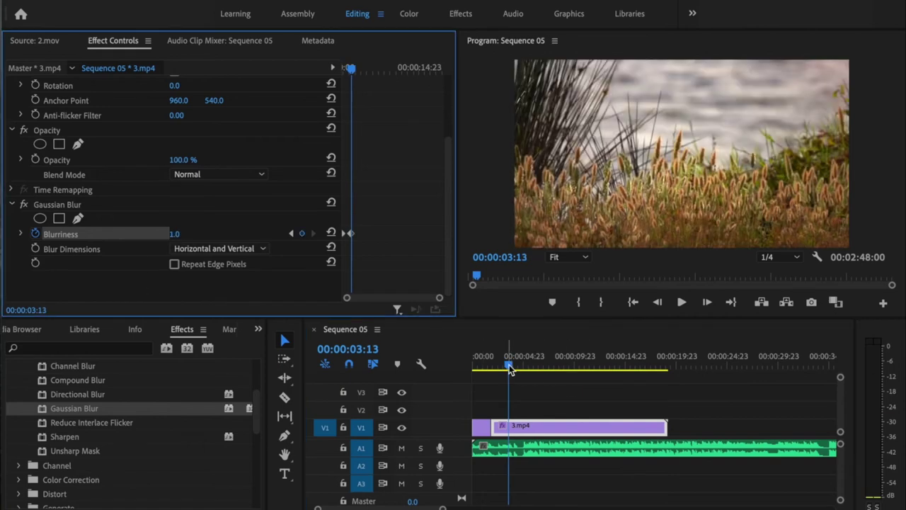
Play back the blur animation from the start of 3.mp4 at 00:00:01:22
left_click_drag(508, 366, 492, 367)
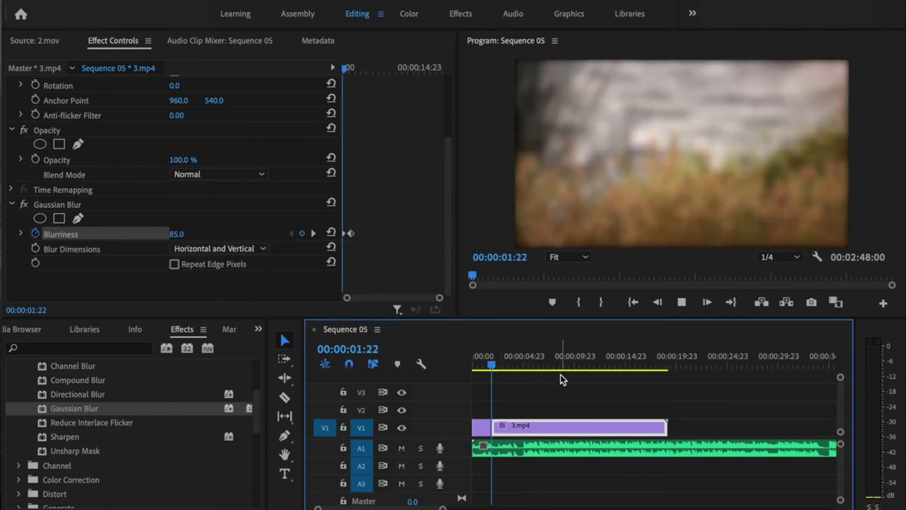
key("space")
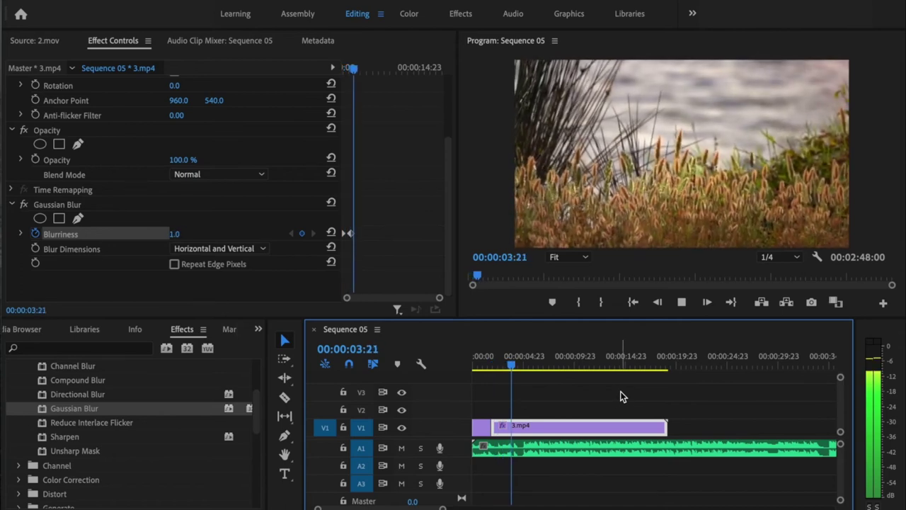
key("space")
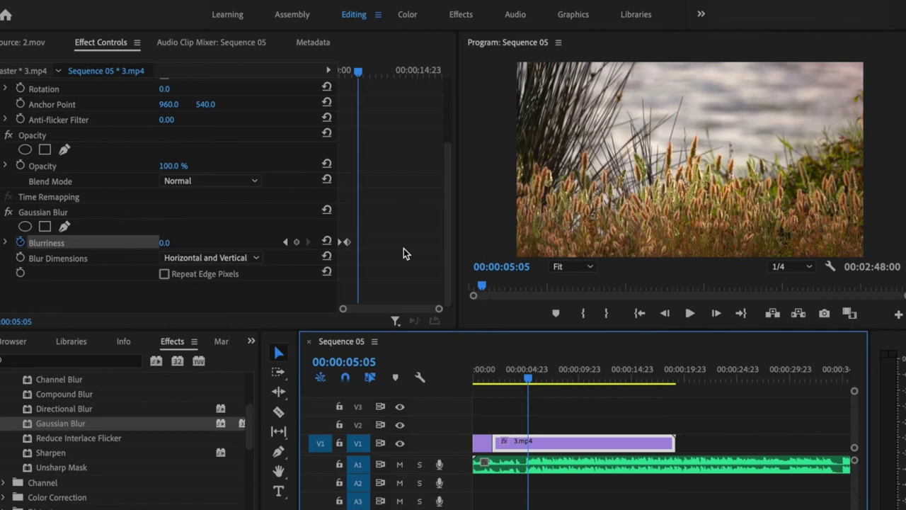
Set the Motion of 3.mp4 to Position 1109, 434, Scale 131 and Rotation -4°
scroll(401, 247, "up", 4)
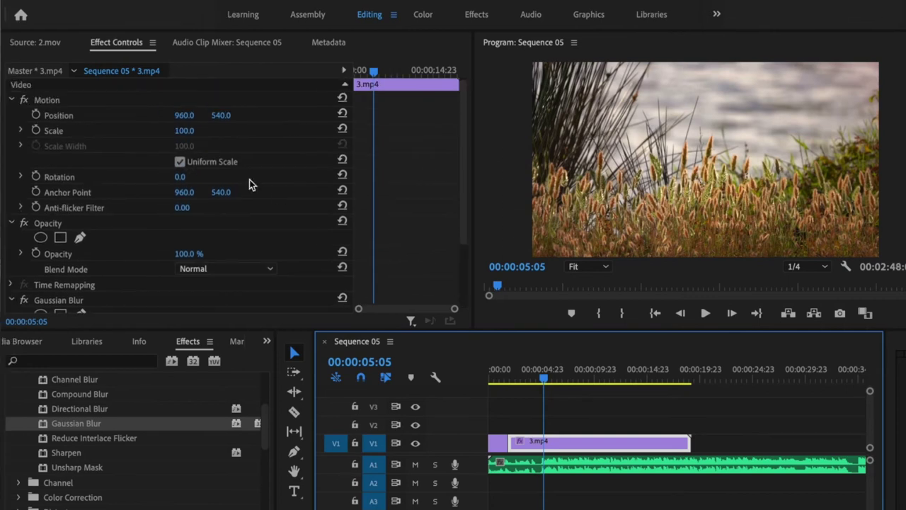
left_click_drag(181, 131, 228, 116)
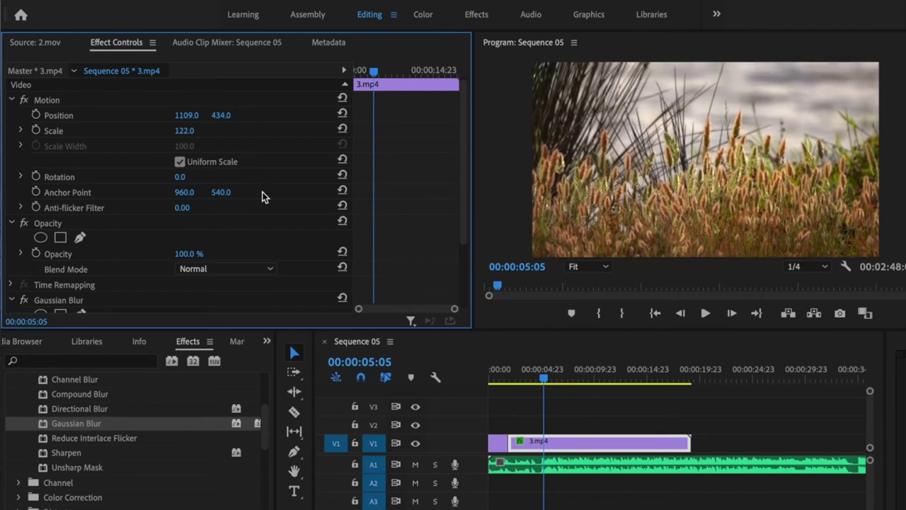
mouse_move(180, 177)
left_mouse_down()
mouse_move(188, 177)
mouse_move(177, 177)
left_mouse_up()
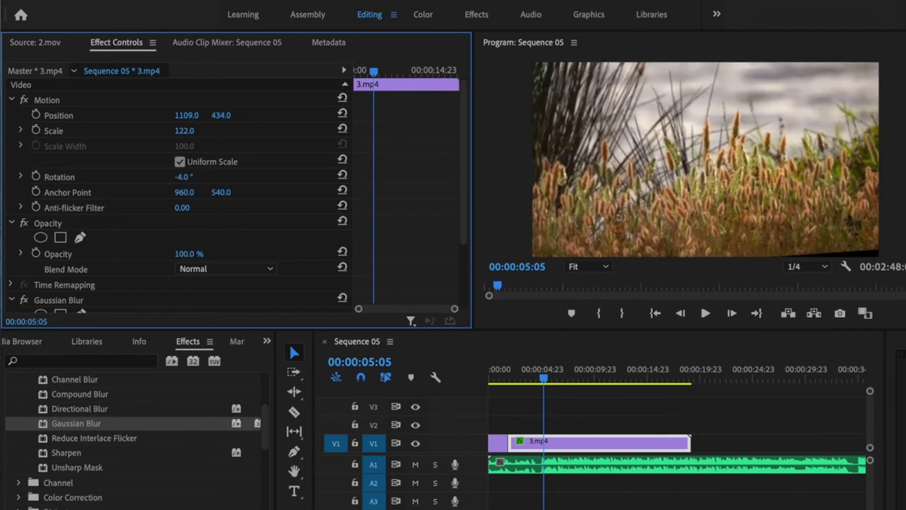
left_click_drag(185, 130, 191, 130)
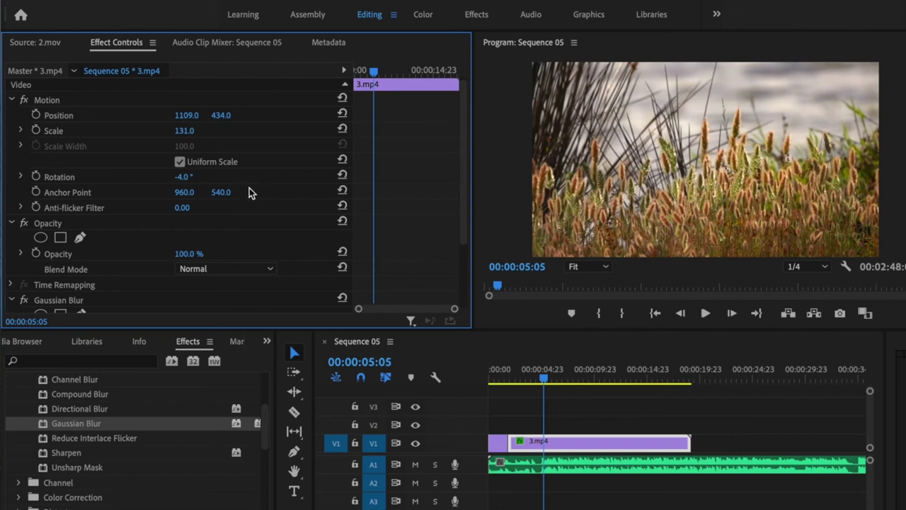
scroll(343, 212, "down", 3)
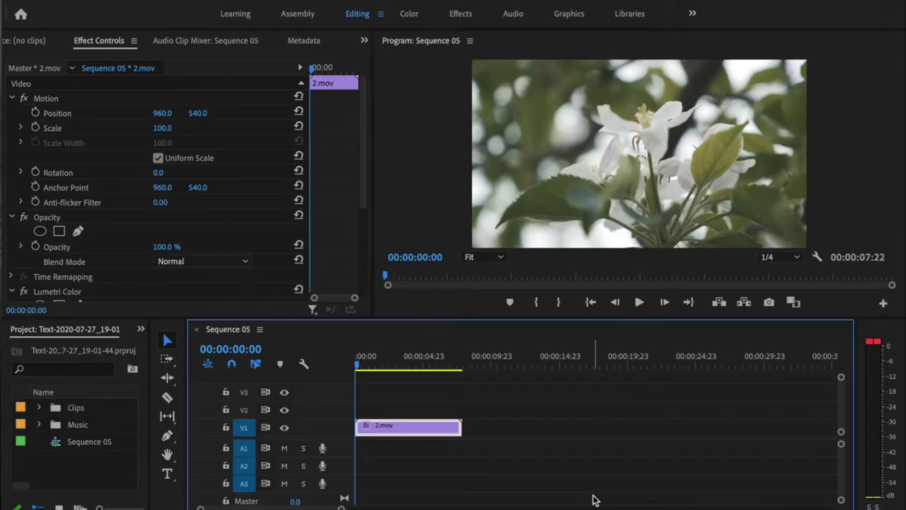
Switch to the Color workspace and collapse the Basic Correction section of 2.mov's Lumetri Color settings
left_click(409, 17)
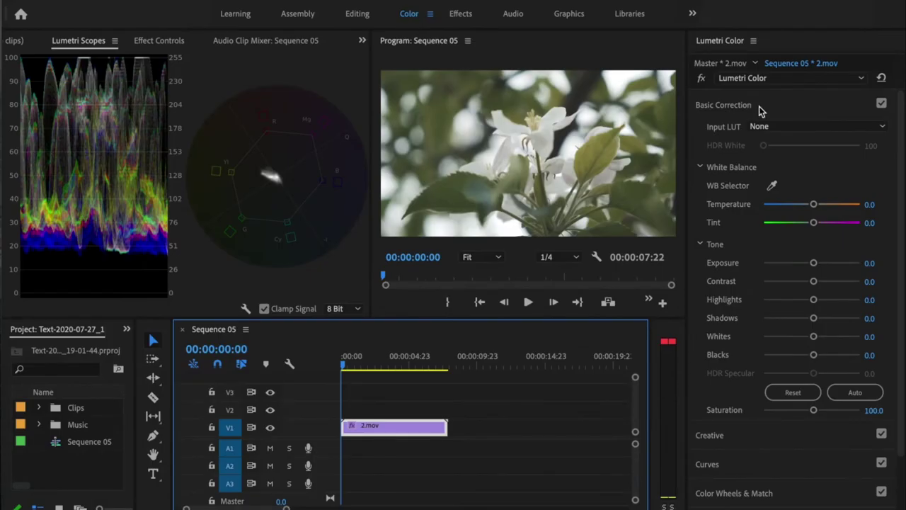
left_click(759, 107)
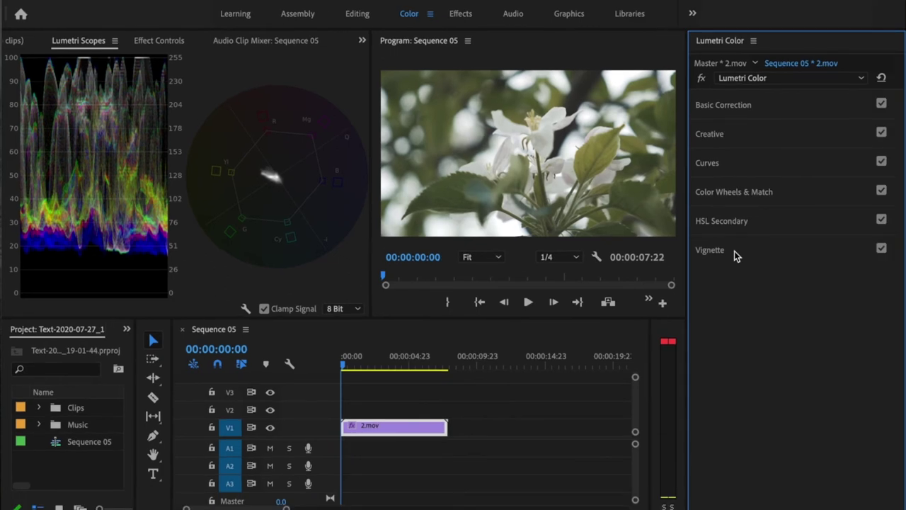
Review the scope types offered in Lumetri Scopes, keep Vectorscope YUV and Waveform (RGB) displayed, and save the project
left_click(350, 80)
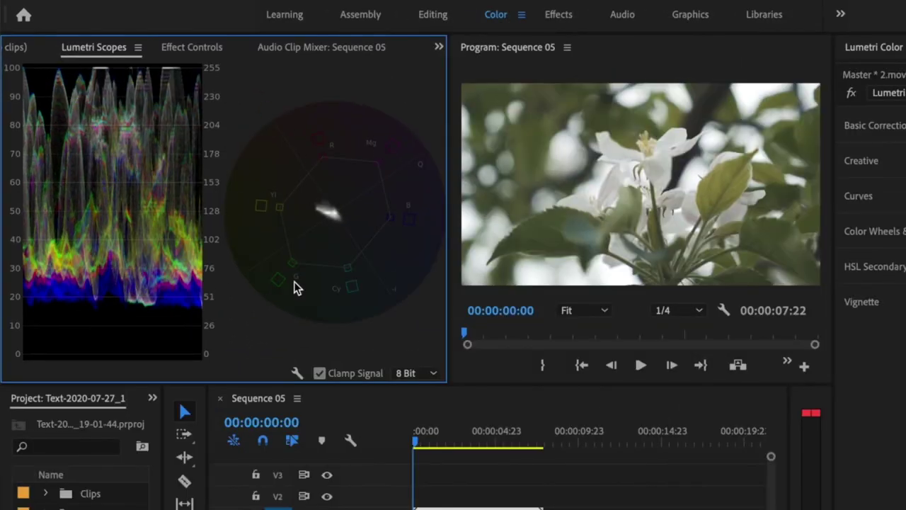
right_click(114, 232)
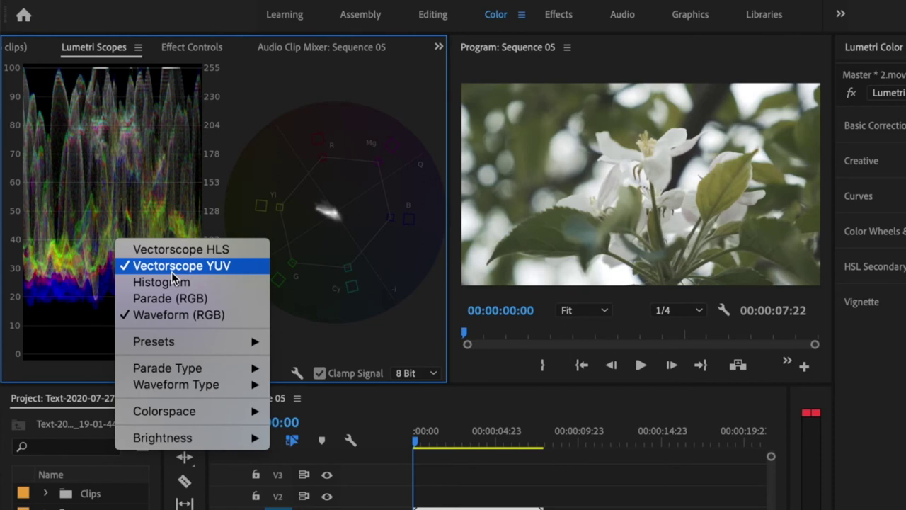
left_click(340, 293)
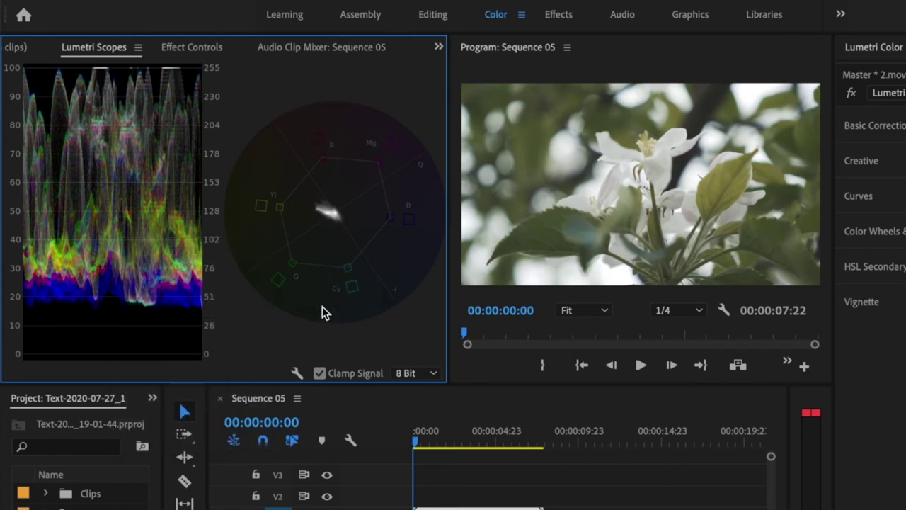
right_click(170, 233)
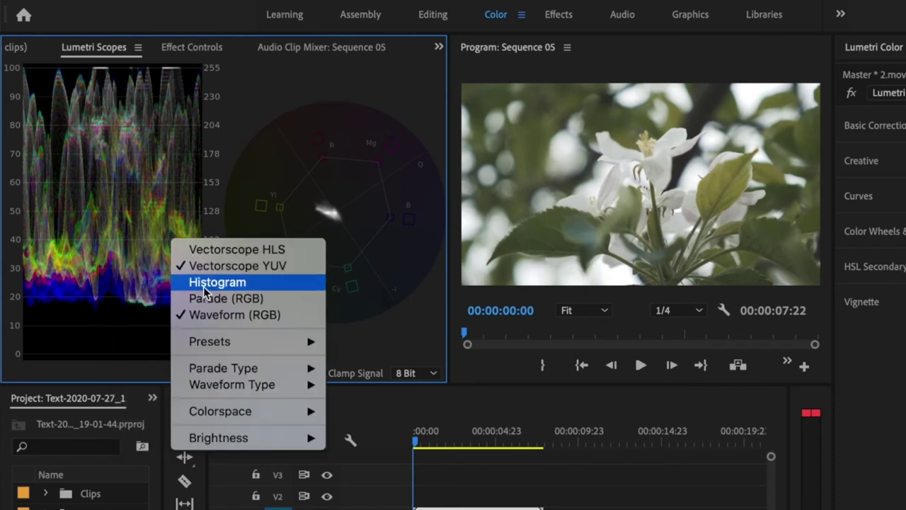
left_click(221, 319)
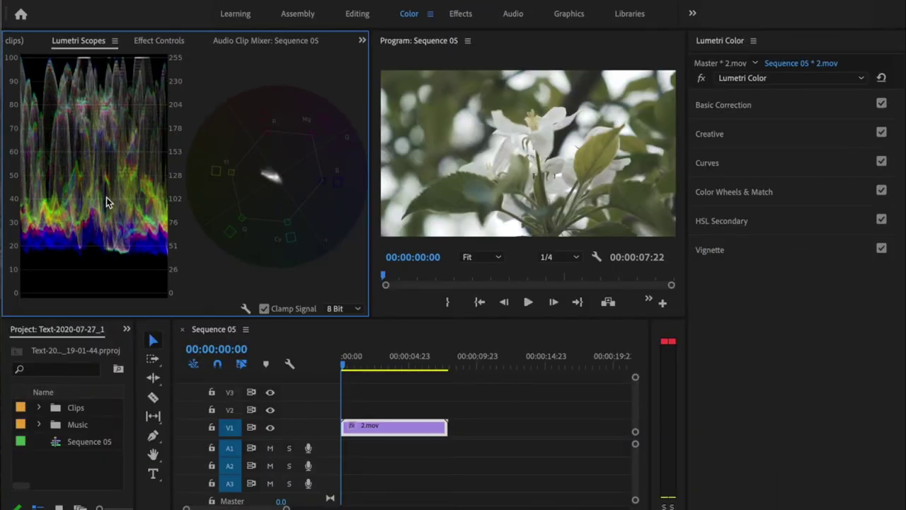
key("ctrl+s")
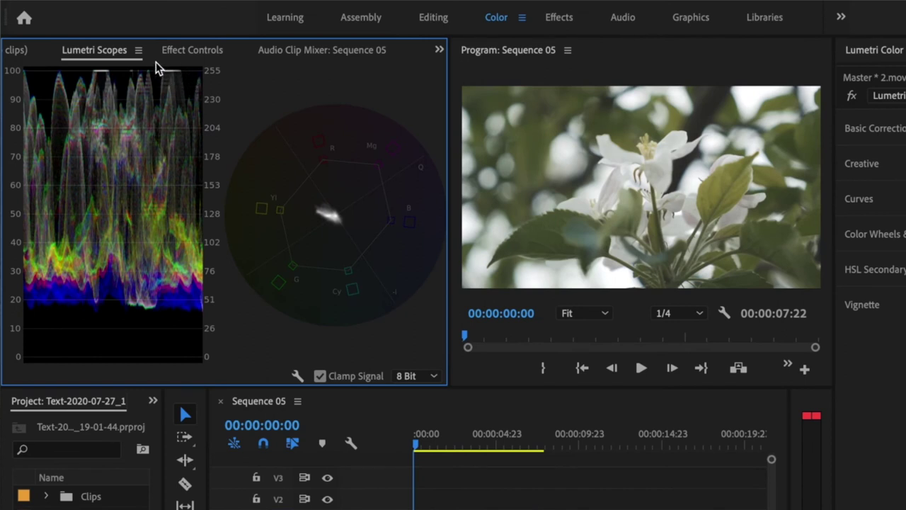
Expand Basic Correction for 2.mov and lower the Blacks to -100
left_click(874, 128)
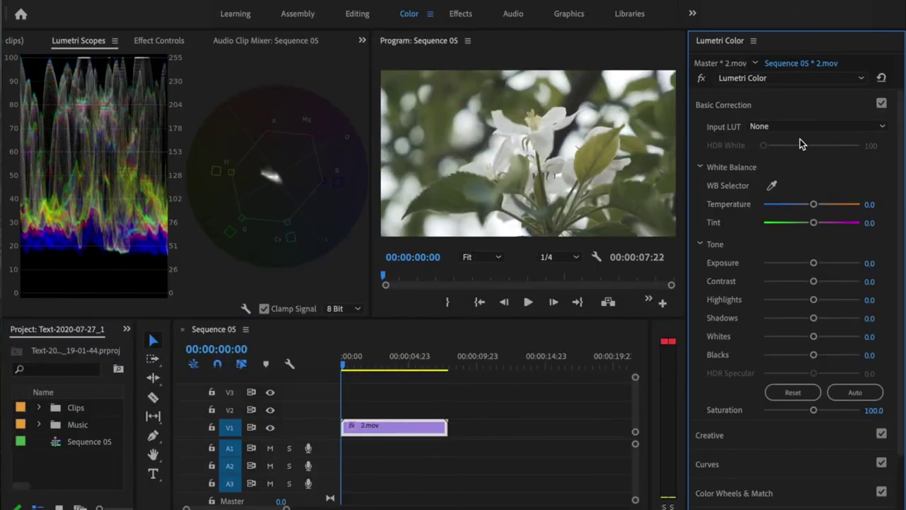
left_click_drag(814, 356, 596, 365)
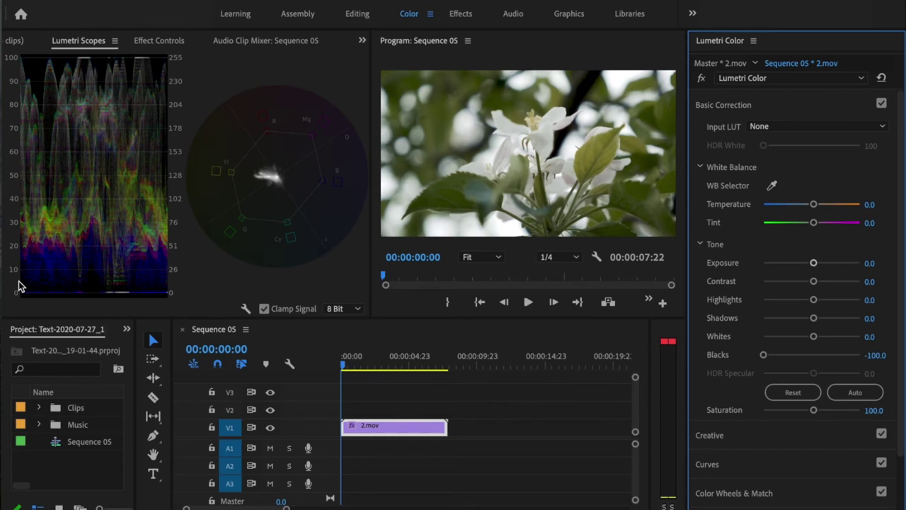
Reset 2.mov's Basic Correction and set Exposure -0.1, Contrast 53.3, Highlights -5.1, Shadows -57.7 and Blacks -62
left_click(786, 394)
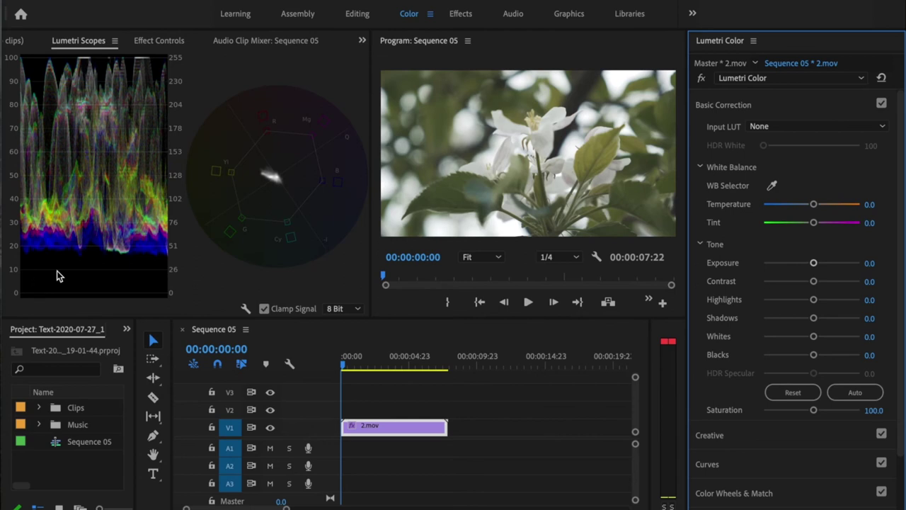
left_click_drag(815, 264, 823, 270)
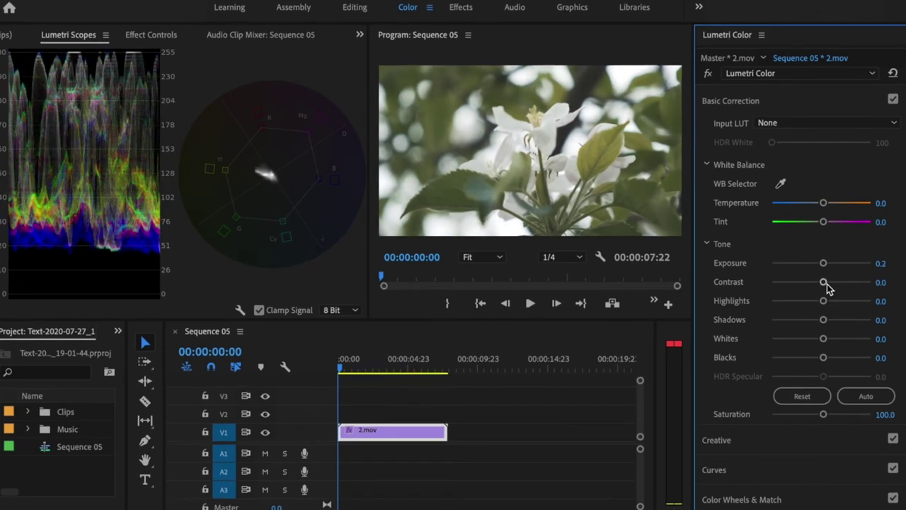
left_click_drag(828, 285, 848, 283)
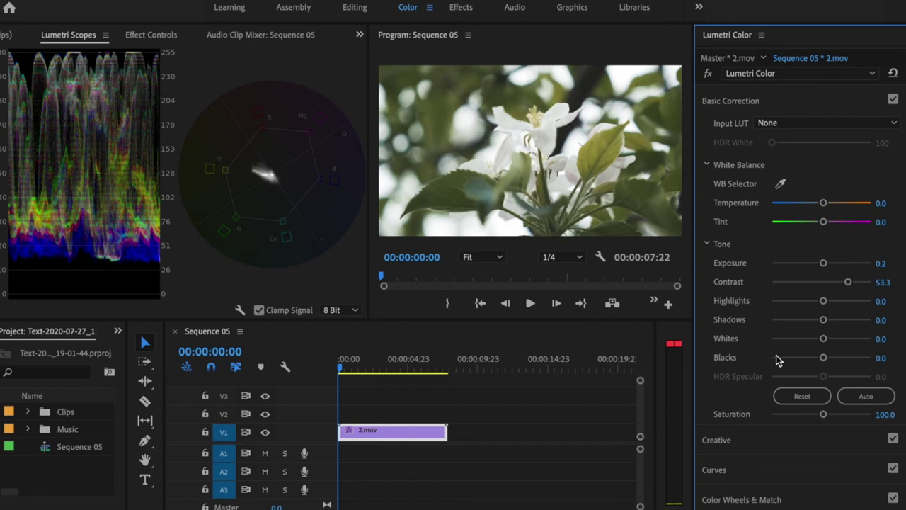
left_click_drag(823, 361, 791, 359)
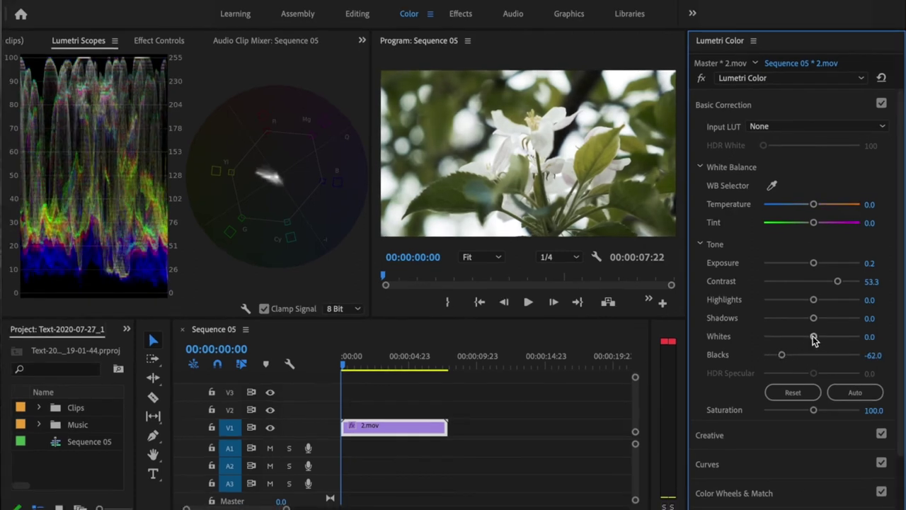
mouse_move(814, 317)
left_mouse_down()
mouse_move(785, 318)
mouse_move(809, 306)
left_mouse_up()
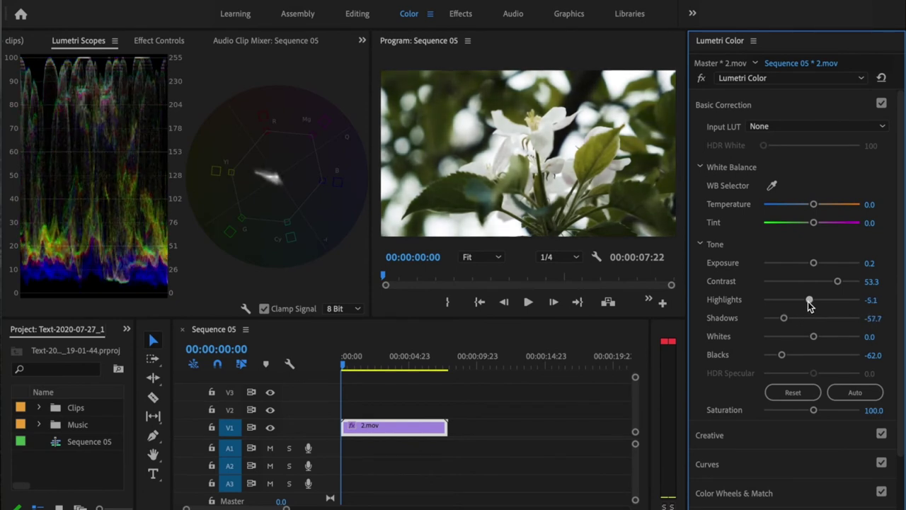
left_click_drag(814, 263, 811, 269)
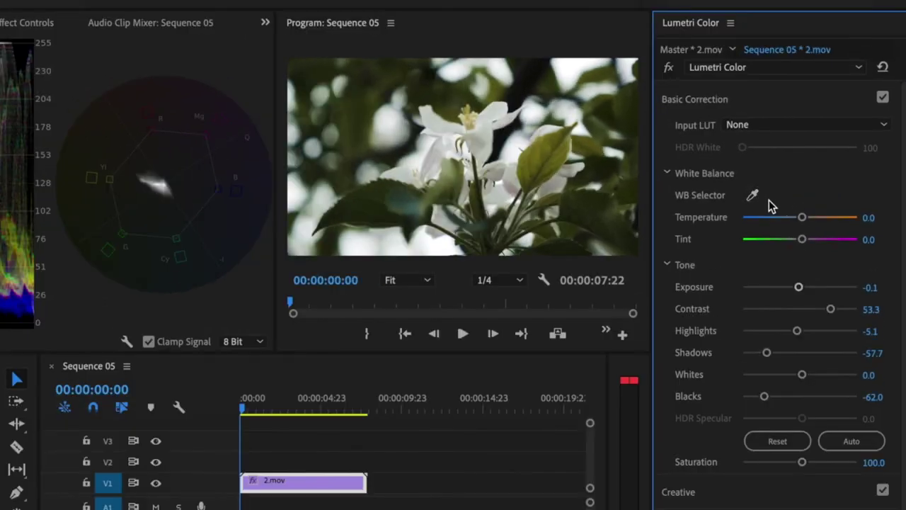
Sample the white balance from a flower petal, try Temperature -24.1 and Tint 24.1, and undo the Temperature and Tint shifts
left_click(753, 195)
left_click(429, 140)
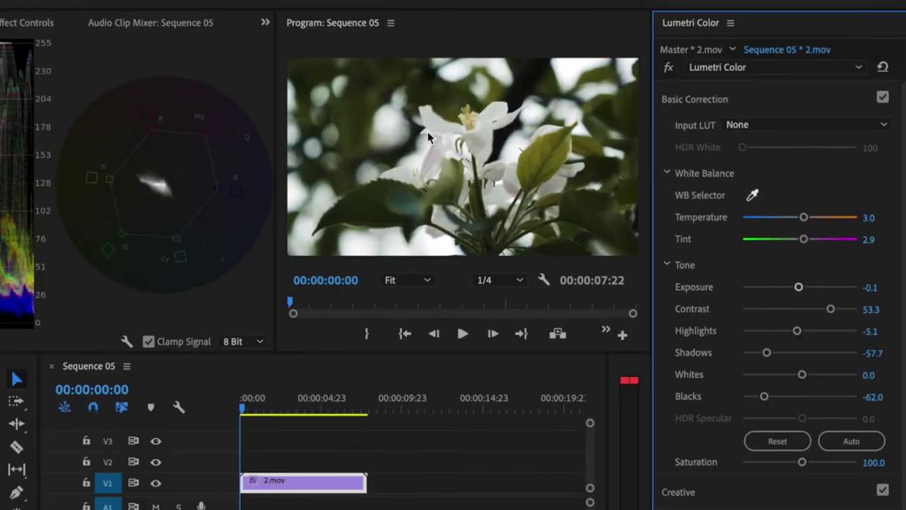
left_click_drag(804, 217, 813, 240)
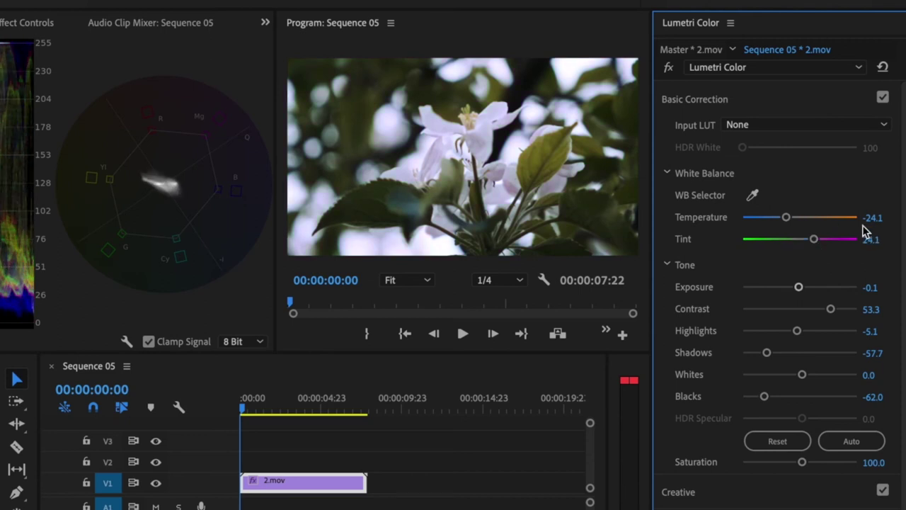
key("ctrl+z")
key("ctrl+z")
Sample 2.mov's white balance from the white flower petal and raise the Basic Correction Saturation to 113.9
left_click(753, 194)
left_click(433, 130)
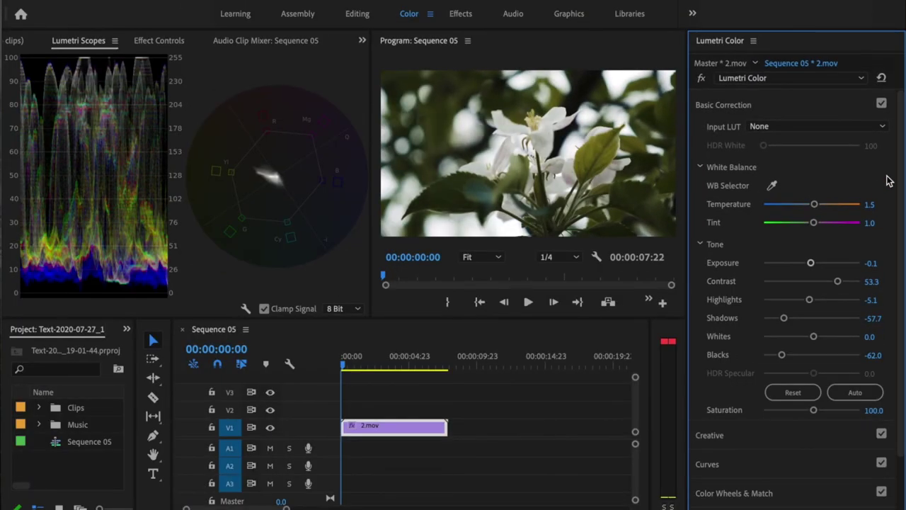
mouse_move(813, 410)
left_mouse_down()
mouse_move(806, 412)
mouse_move(819, 413)
left_mouse_up()
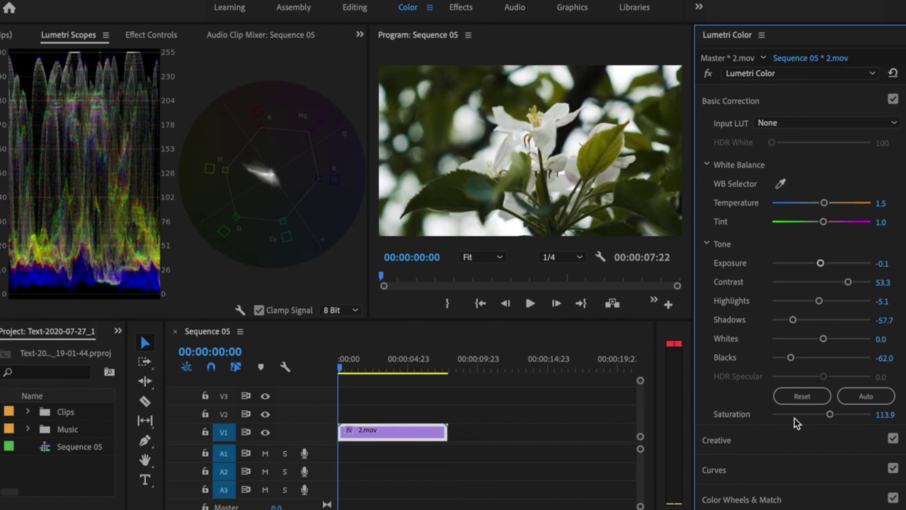
Try the Basic Correction Saturation at 200 and at 0, and undo these changes
left_click_drag(829, 414, 878, 418)
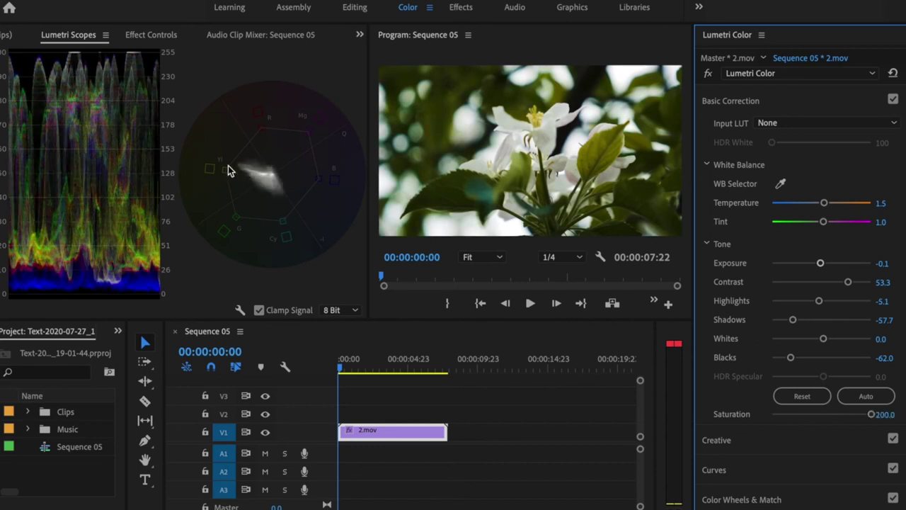
left_click_drag(881, 415, 743, 415)
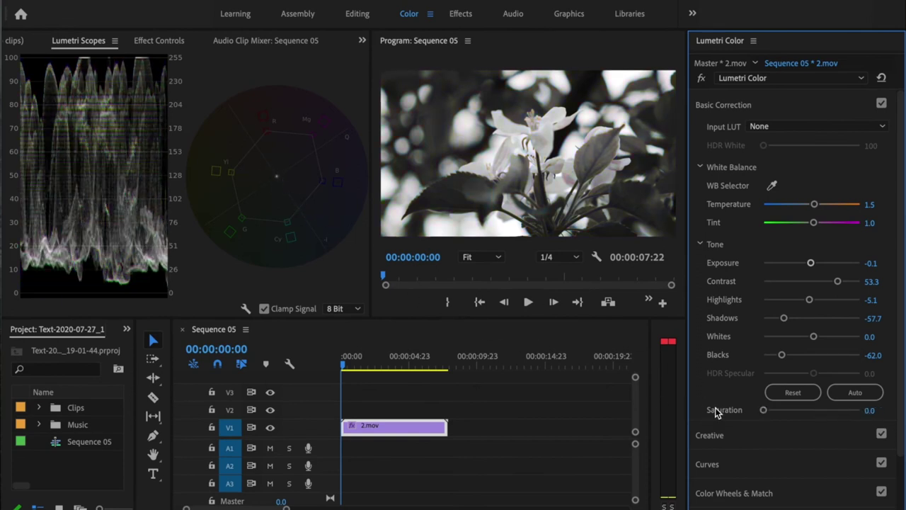
key("ctrl+z")
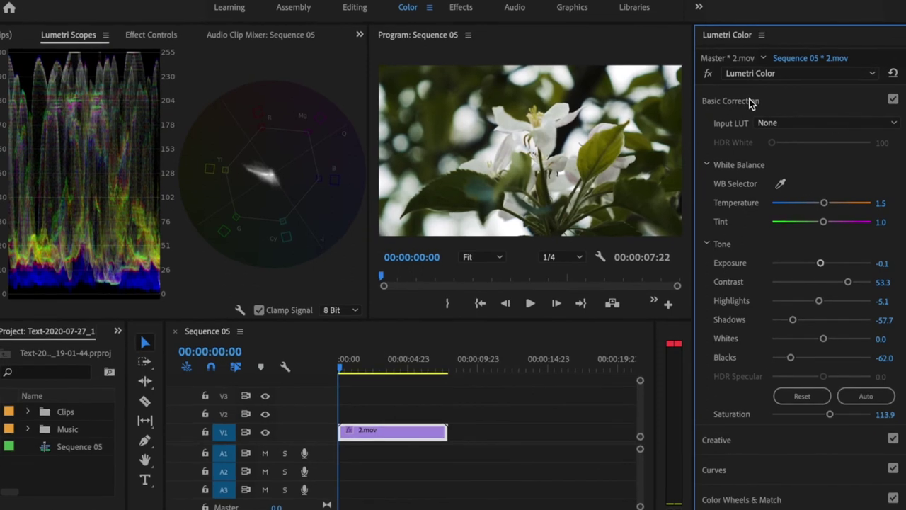
Switch from Basic Correction to the Creative settings of 2.mov and apply the Teal and Orange look
left_click(744, 107)
left_click(747, 136)
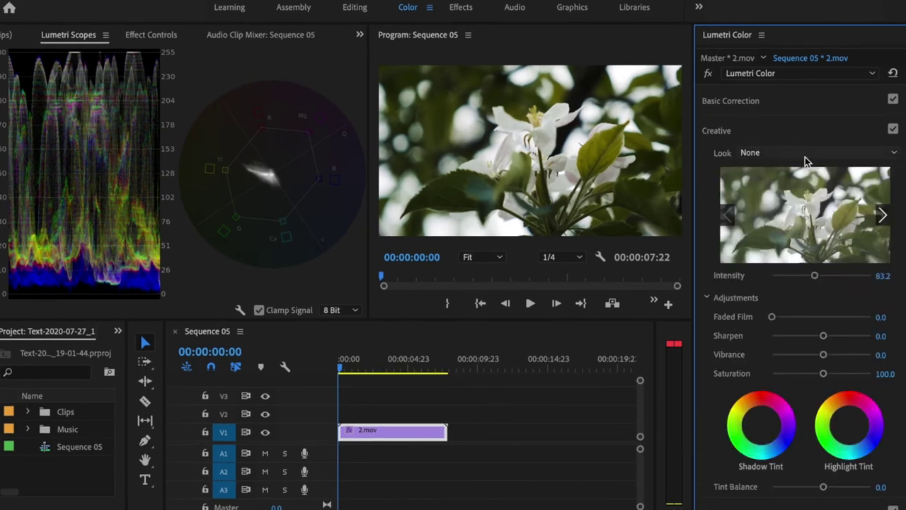
left_click(797, 155)
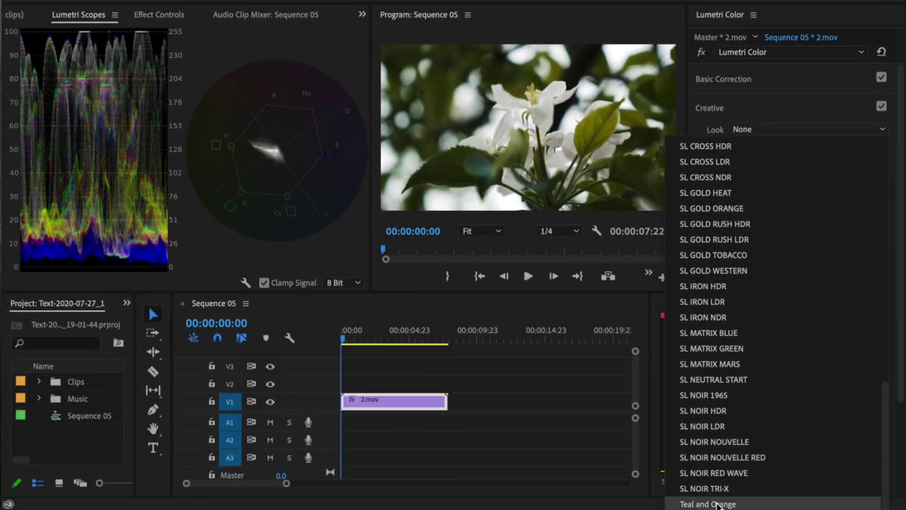
left_click(708, 502)
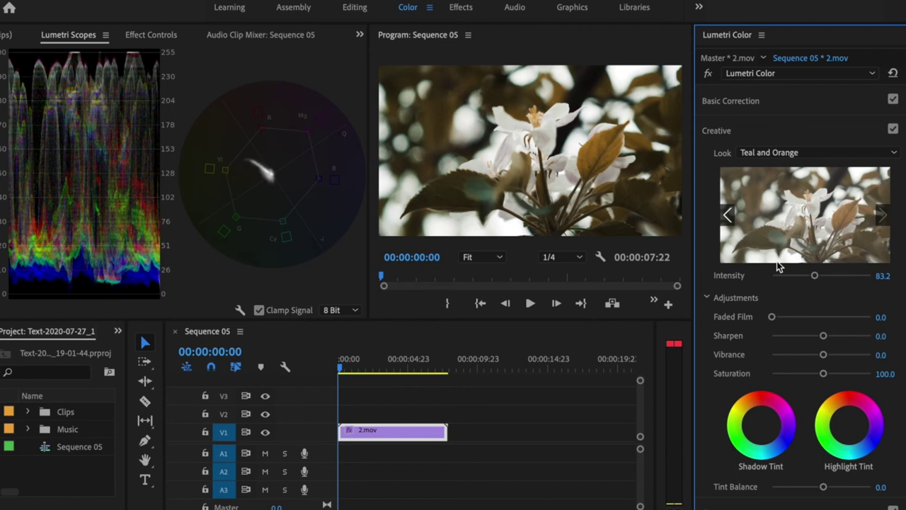
Try a higher Intensity for the look, undo it, and try a lower Creative Saturation
left_click_drag(814, 275, 847, 276)
key("ctrl+z")
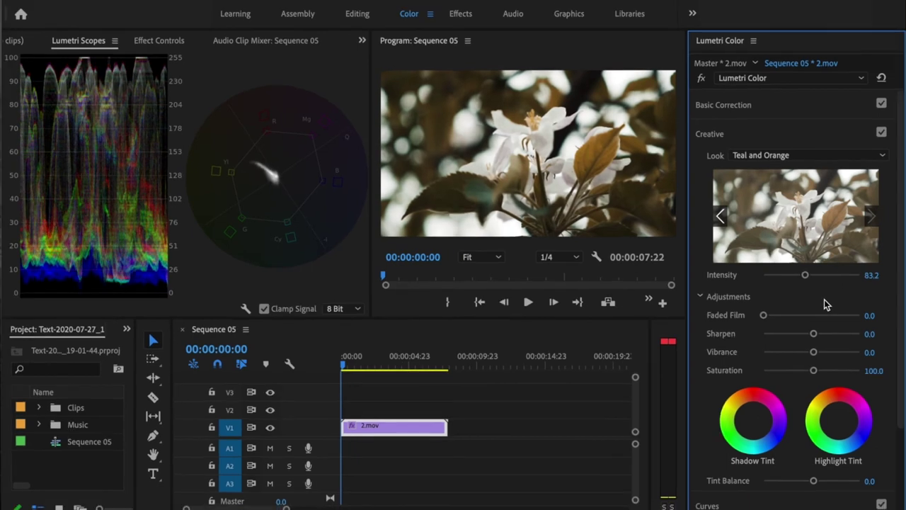
mouse_move(813, 370)
left_mouse_down()
mouse_move(799, 372)
mouse_move(842, 378)
mouse_move(796, 375)
left_mouse_up()
Collapse Creative, expand Curves, and examine the RGB Curves and the Hue Saturation Curves available for 2.mov
left_click(766, 131)
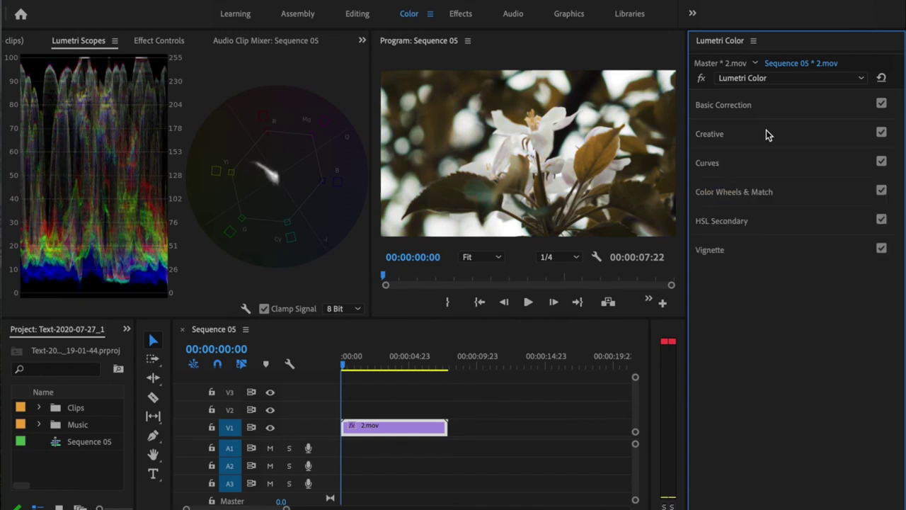
left_click(770, 164)
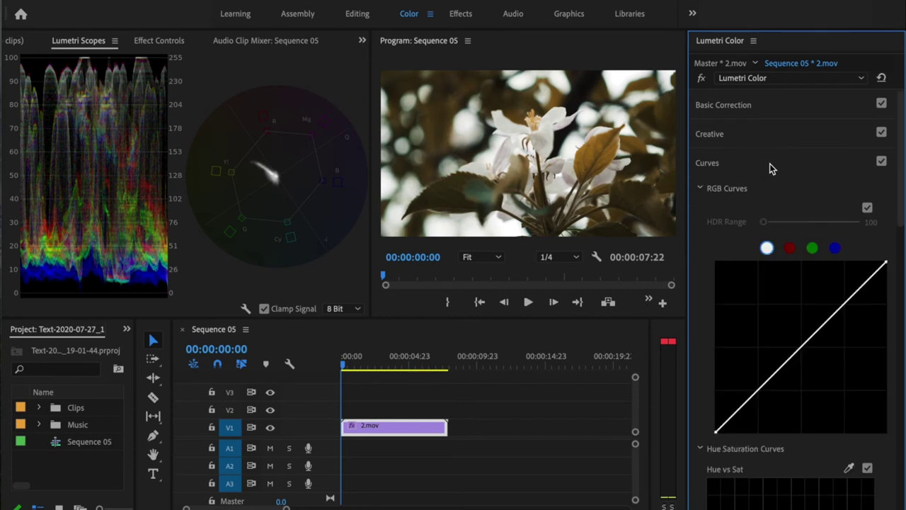
scroll(697, 273, "down", 4)
scroll(690, 317, "down", 3)
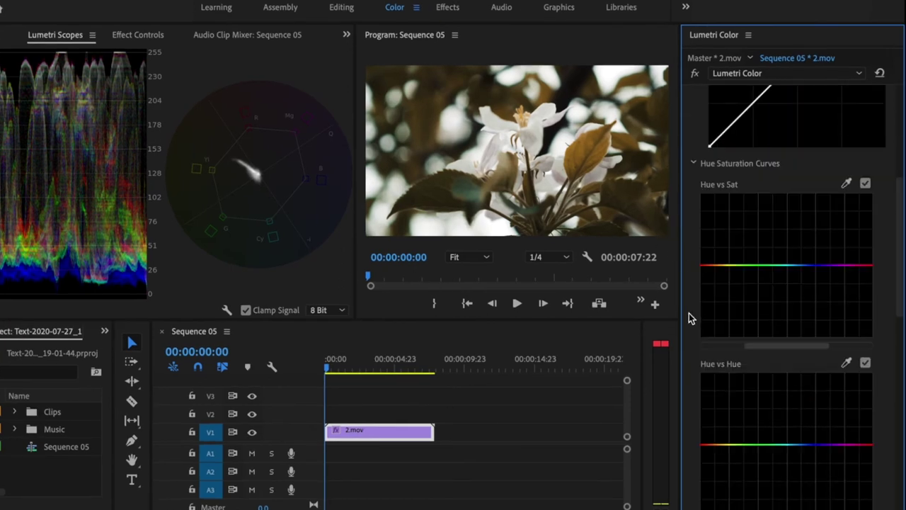
scroll(694, 330, "down", 3)
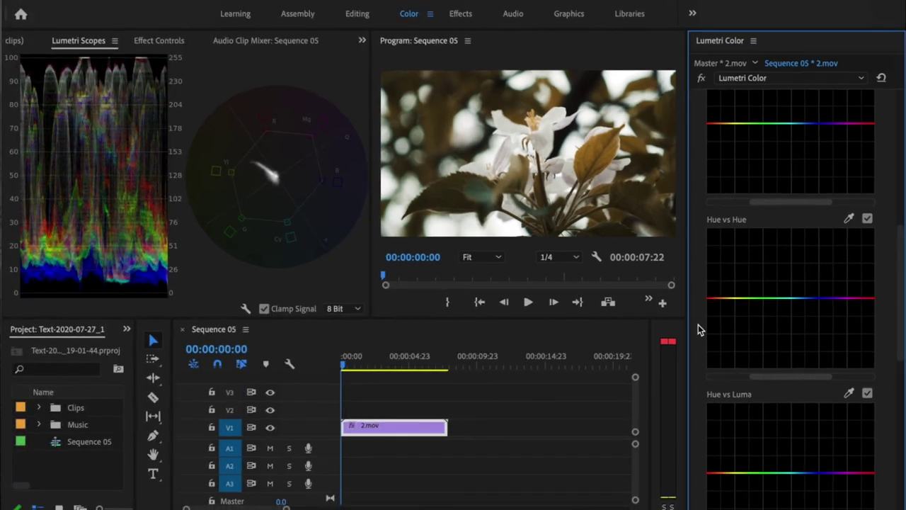
scroll(828, 110, "up", 10)
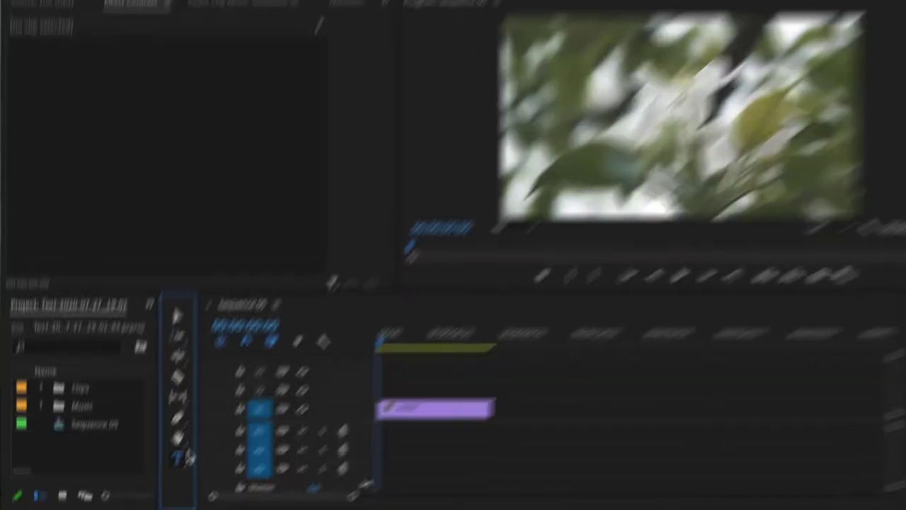
Add a text layer reading TEXT over the blurred foliage beside the flower and return to the Selection tool
left_click(167, 478)
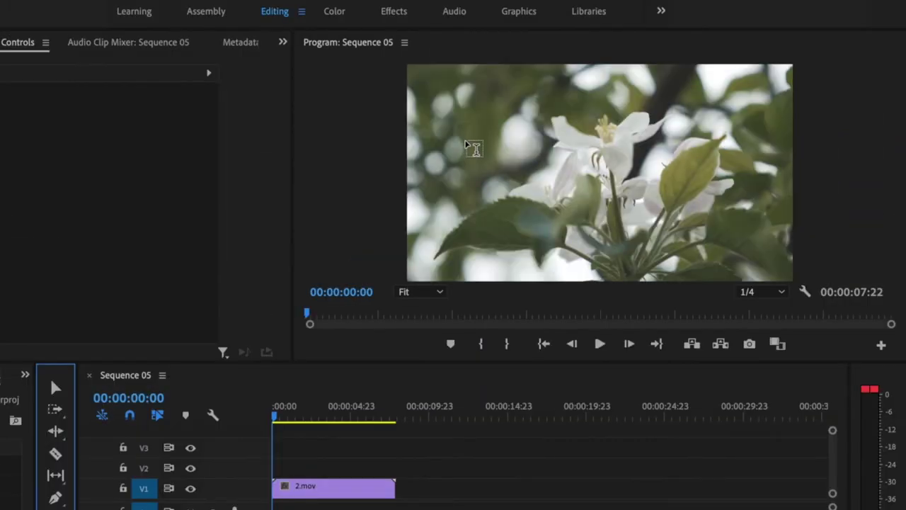
left_click(491, 133)
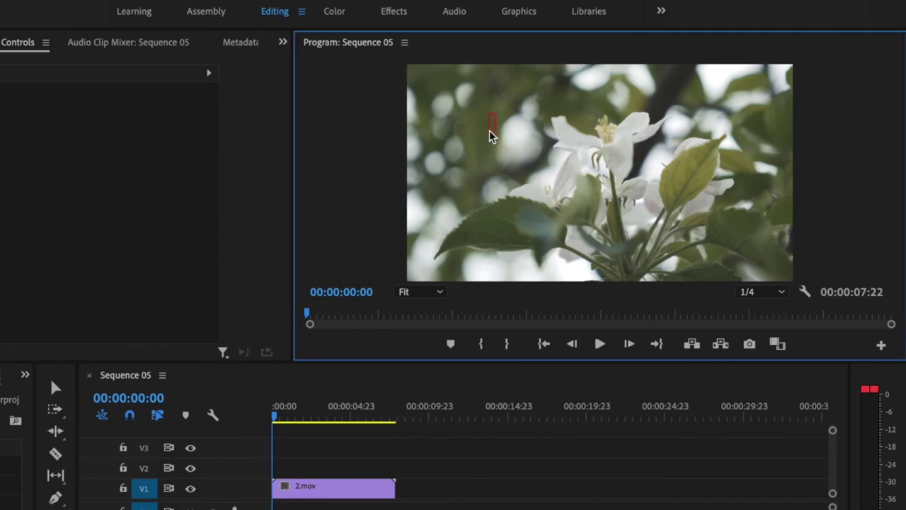
type("TEXT")
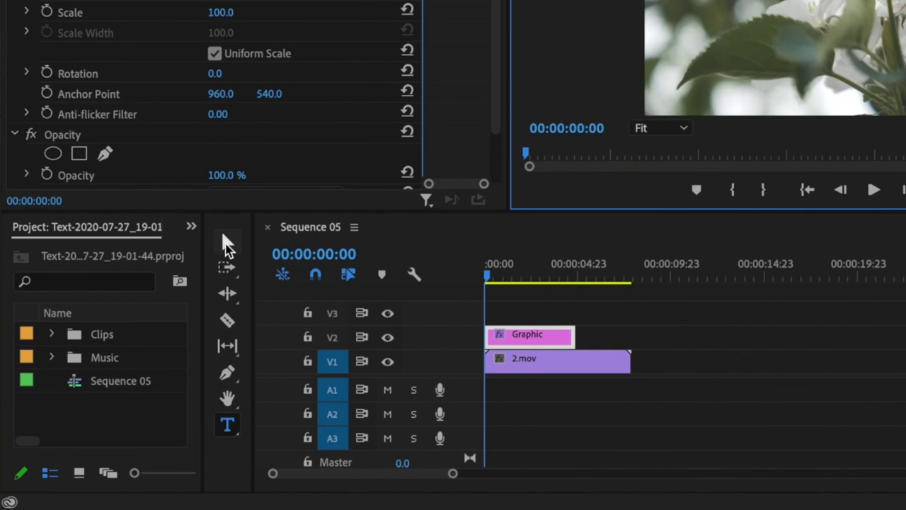
left_click(226, 244)
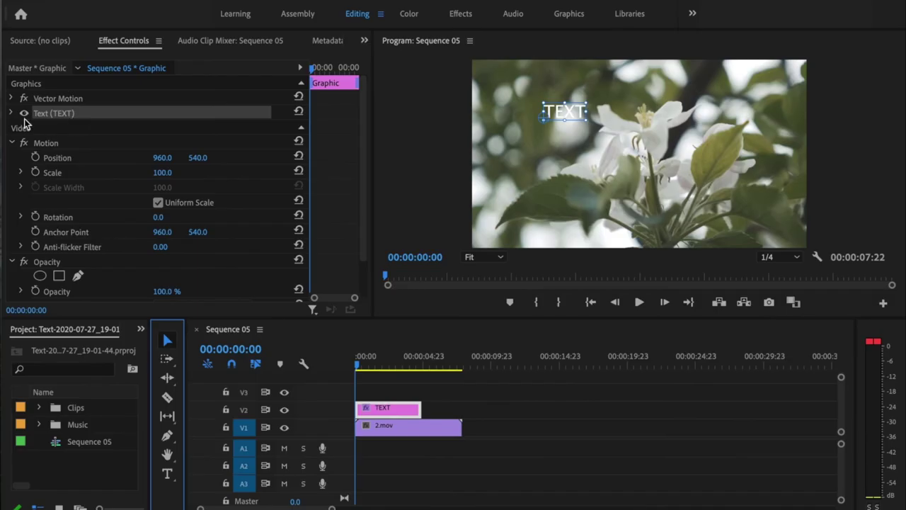
Expand the TEXT layer's settings, select all its characters, and set the font size to 152 and the tracking to 47
left_click(11, 113)
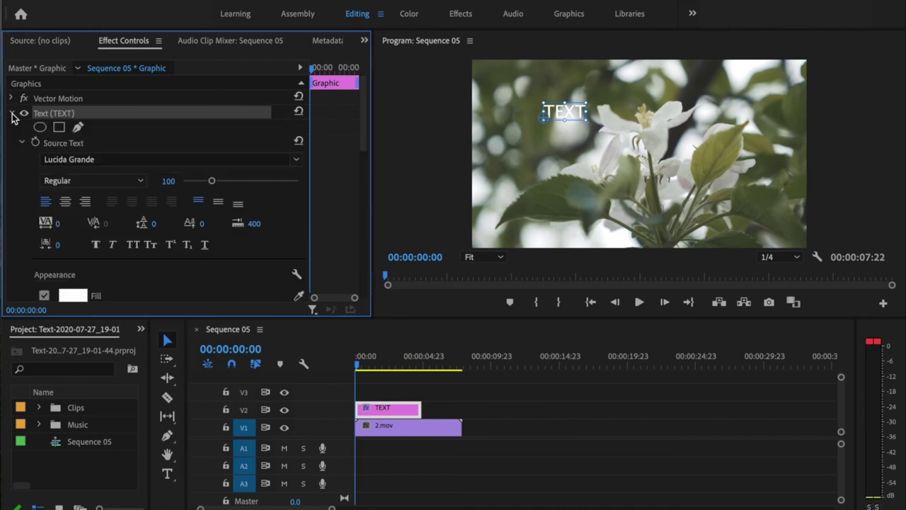
left_click(569, 113)
double_click(569, 112)
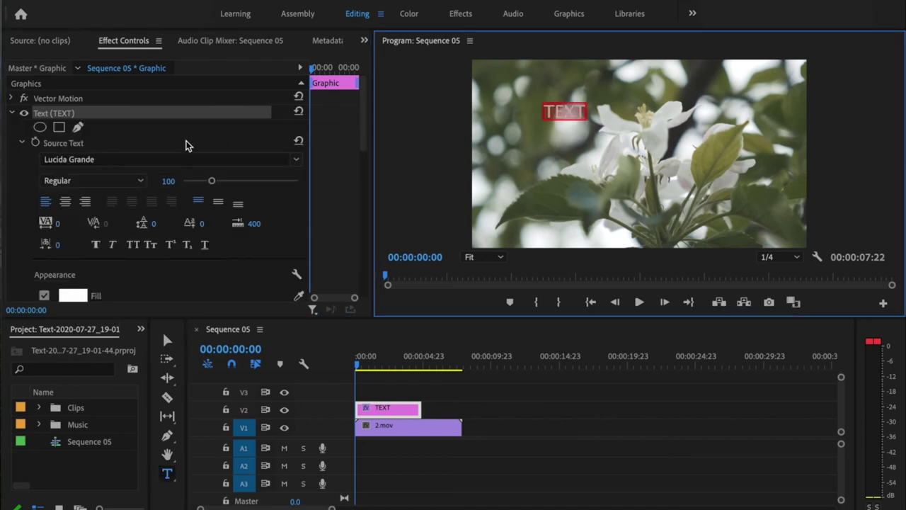
left_click(296, 165)
left_click(299, 167)
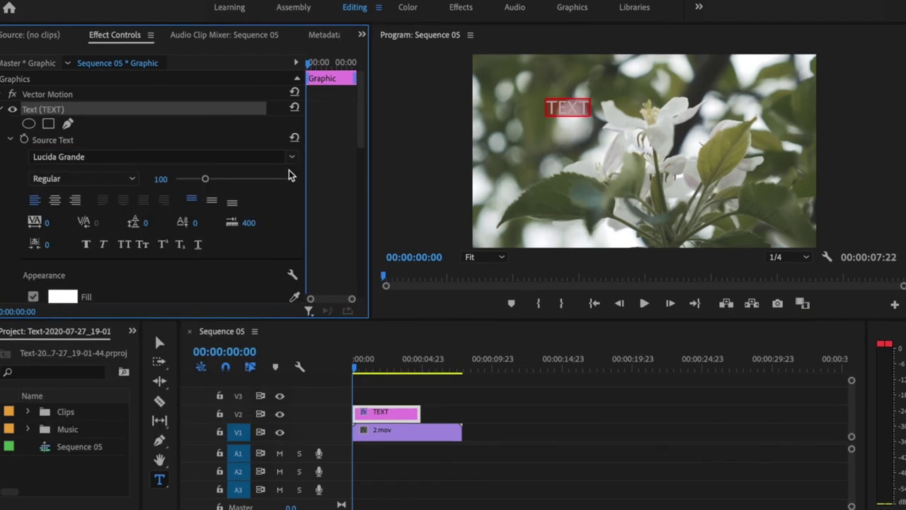
mouse_move(211, 180)
left_mouse_down()
mouse_move(225, 186)
mouse_move(221, 180)
left_mouse_up()
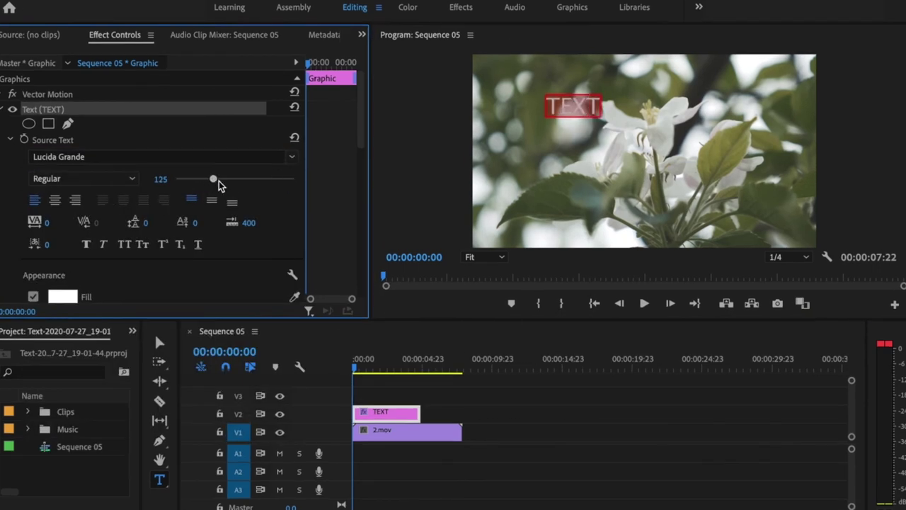
left_click_drag(46, 223, 81, 222)
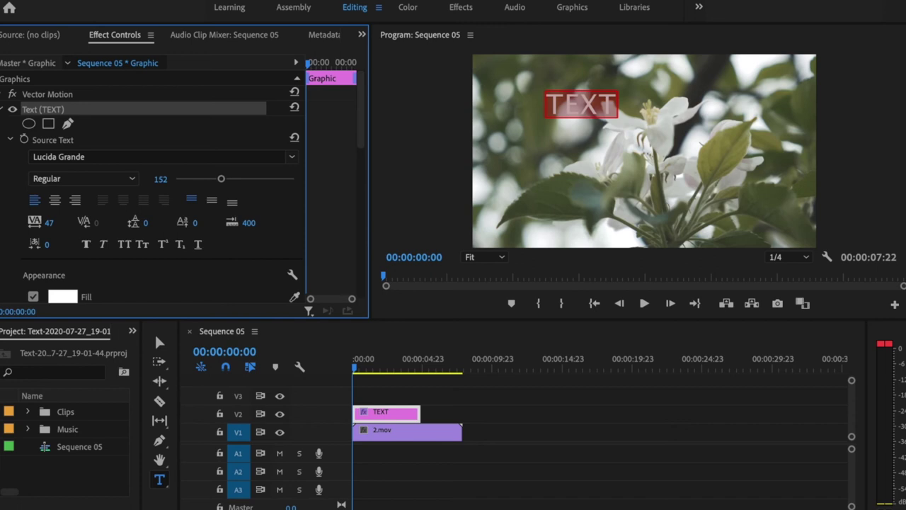
scroll(106, 234, "down", 2)
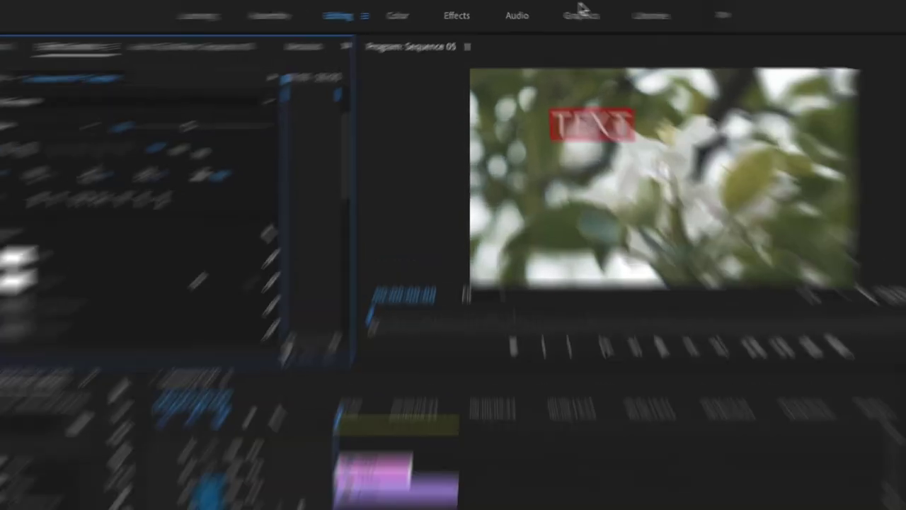
Switch to the Graphics workspace and center the TEXT layer vertically and horizontally in the frame with Essential Graphics
left_click(572, 11)
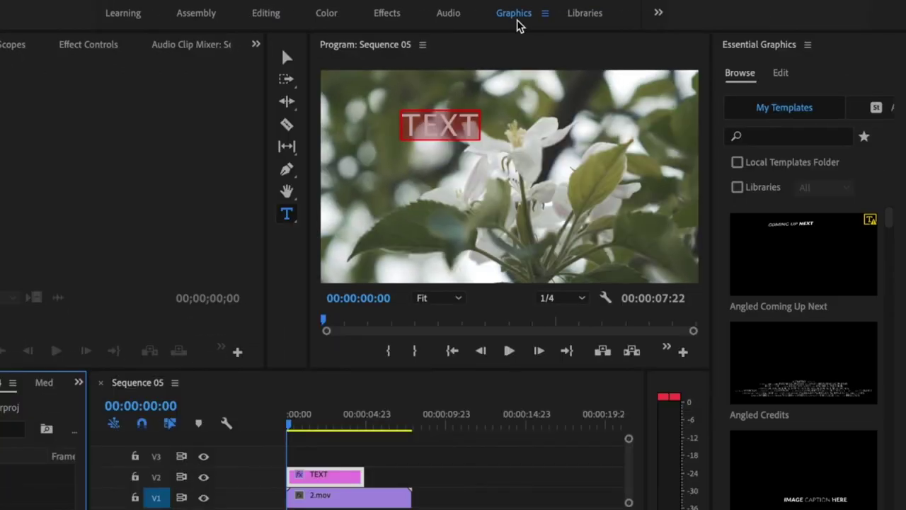
left_click(782, 77)
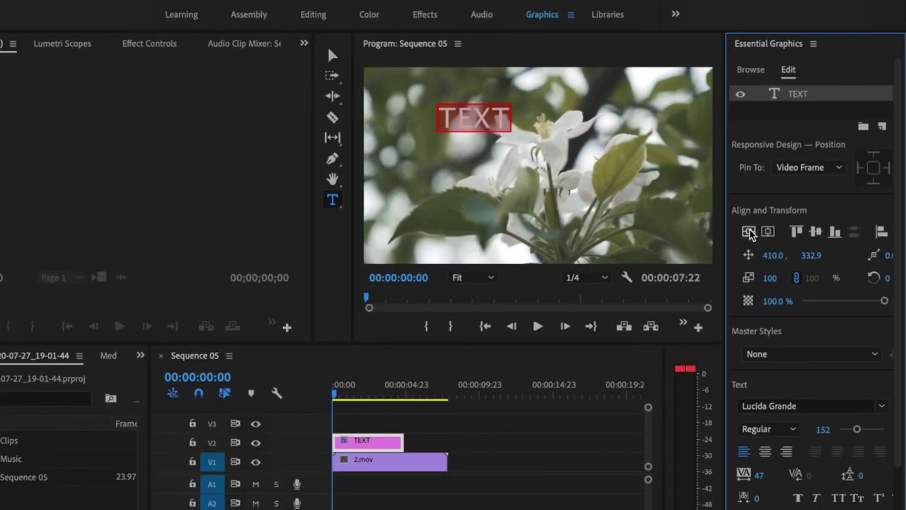
left_click(748, 232)
left_click(767, 232)
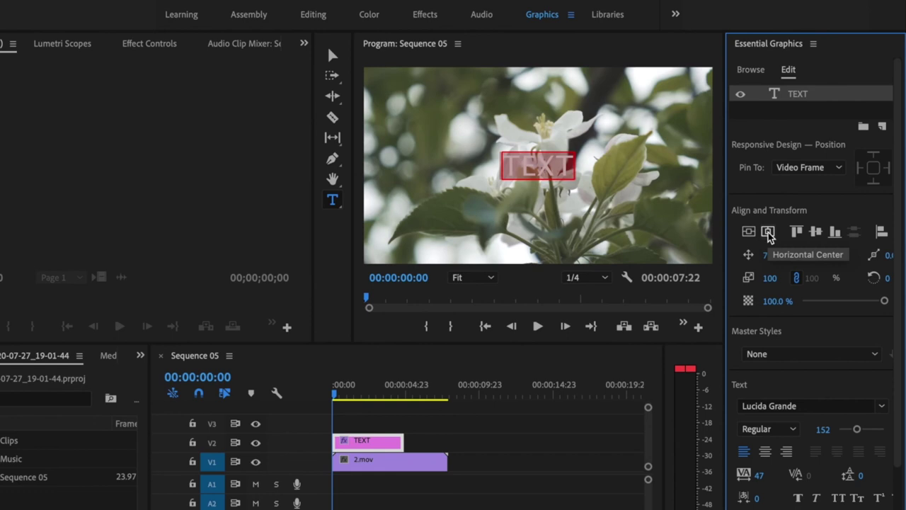
Set the TEXT layer's horizontal position to 734.0 and look over its remaining text settings
left_click_drag(774, 259, 756, 259)
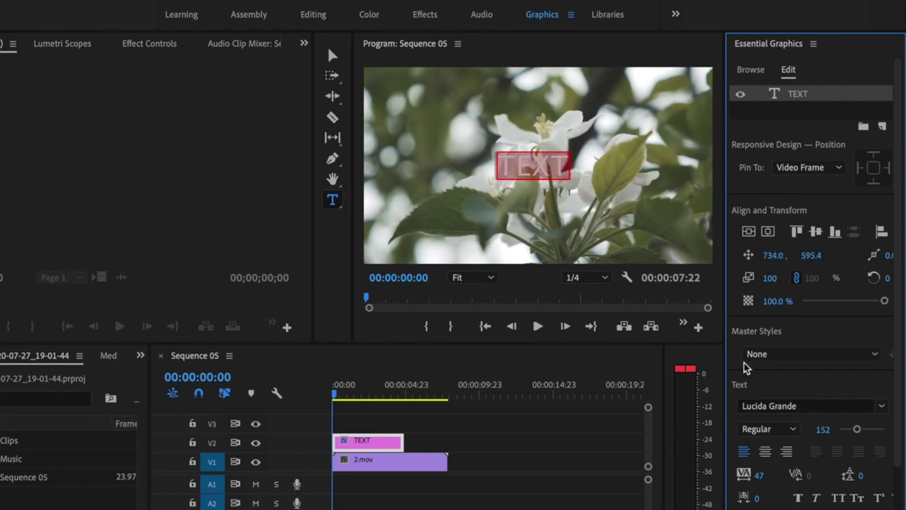
scroll(741, 389, "down", 2)
scroll(737, 388, "up", 2)
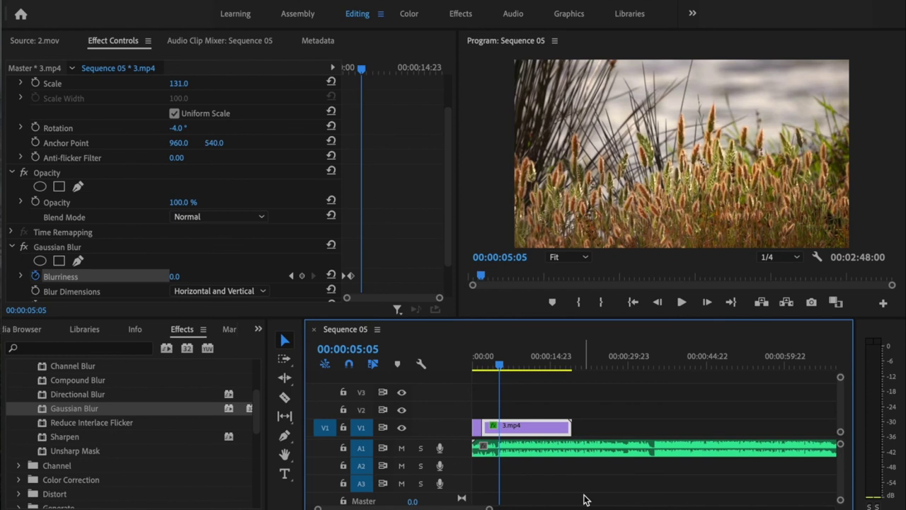
Mark the export range in Sequence 05 from 00:00:00:00 to the end of 3.mp4 at 00:00:19:06
left_click_drag(500, 364, 474, 364)
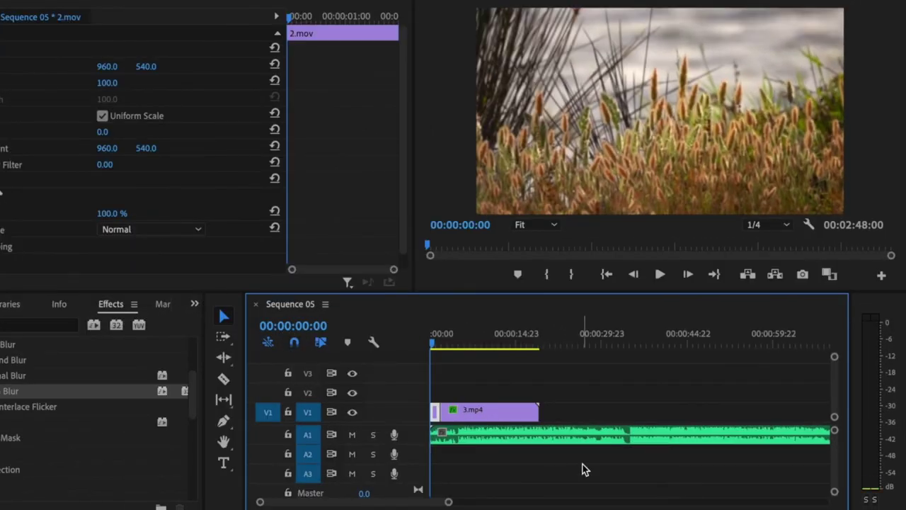
key("ctrl+a")
left_click_drag(434, 347, 538, 360)
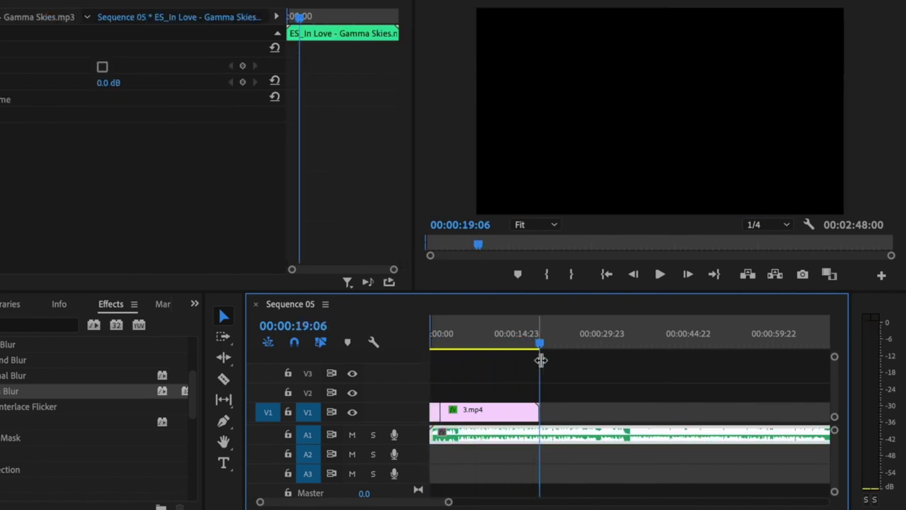
key("w")
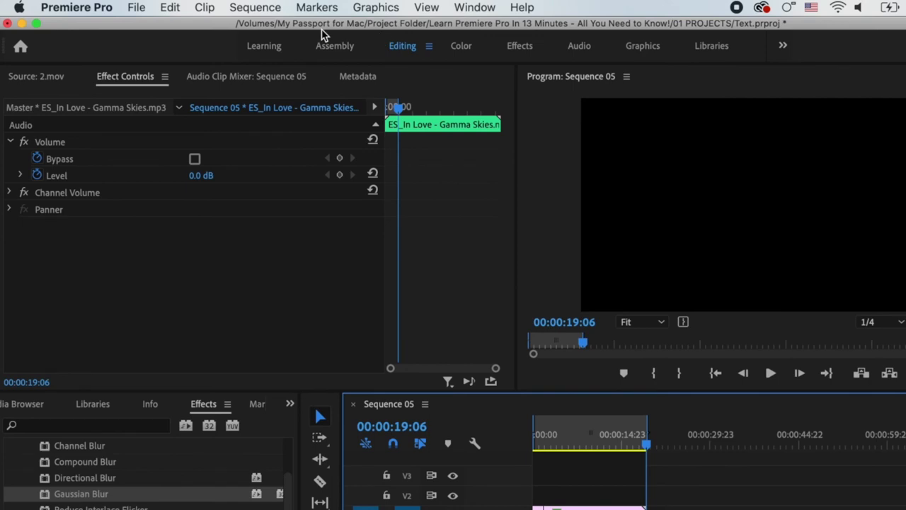
Open the media export settings for Sequence 05 and set the output file to Test in the Learn Premiere Pro project's 10 FINALS folder
left_click(137, 8)
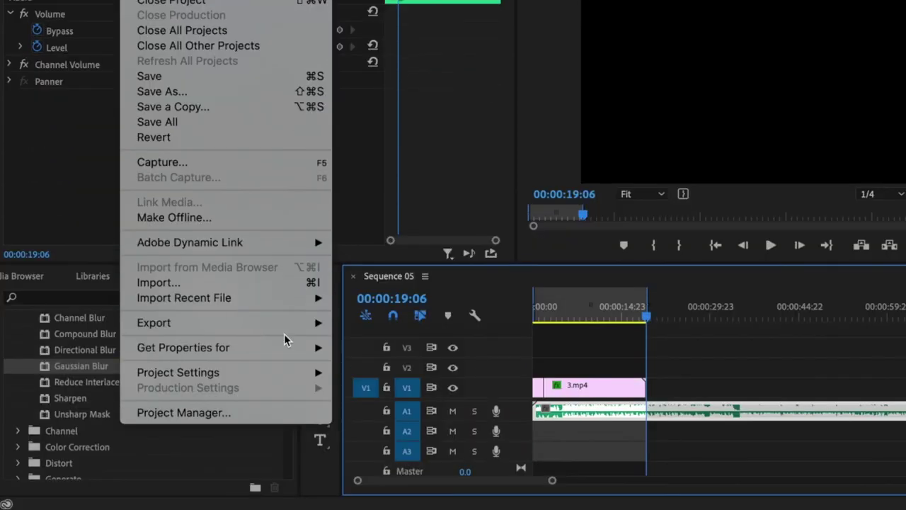
mouse_move(297, 455)
left_click(387, 323)
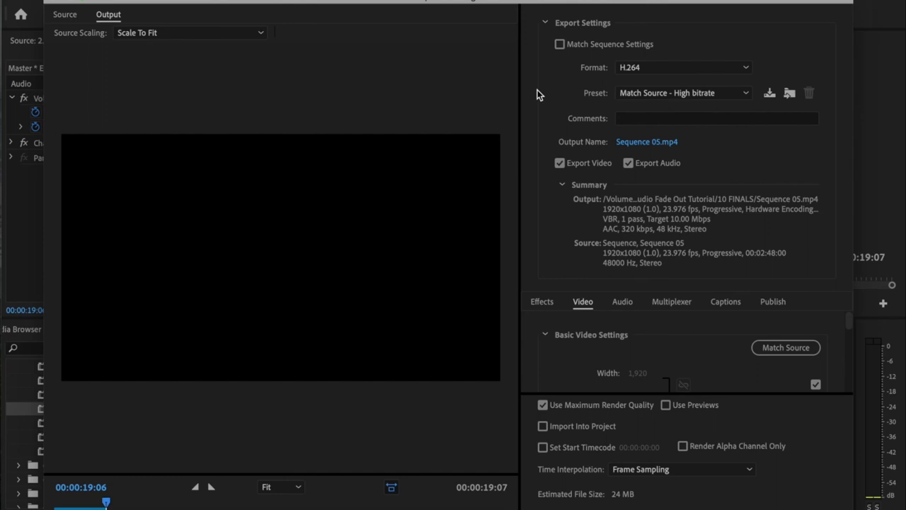
left_click(628, 142)
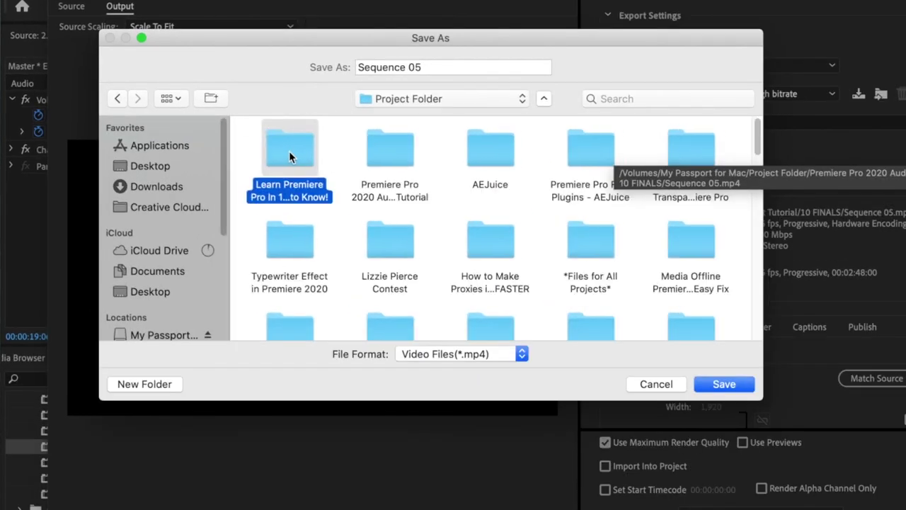
double_click(261, 141)
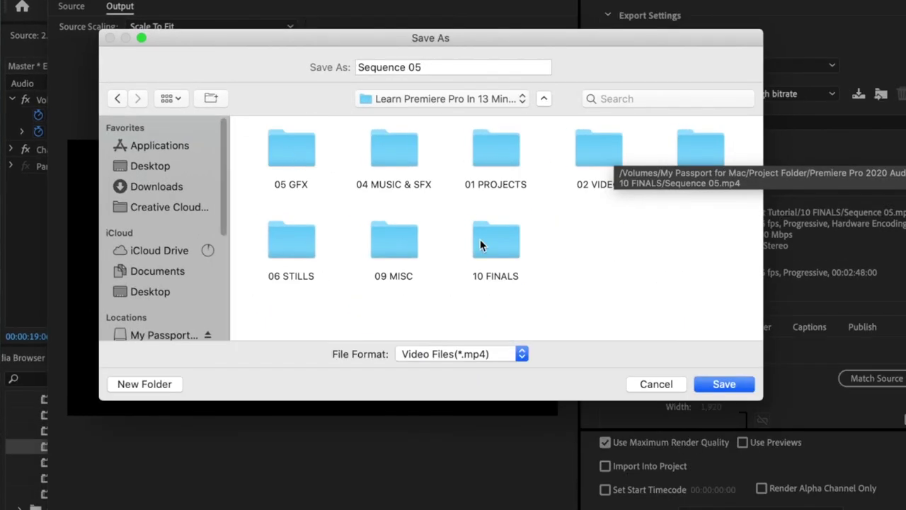
double_click(431, 228)
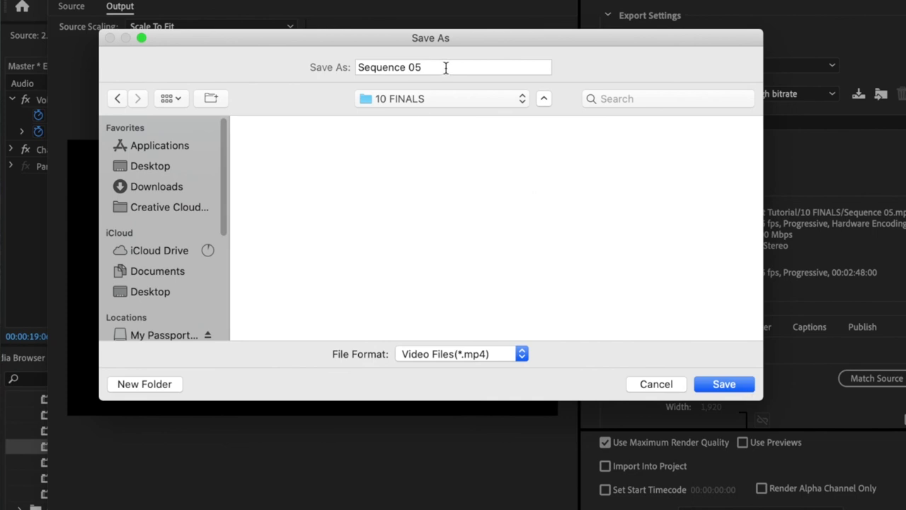
left_click_drag(445, 67, 322, 69)
type("Test")
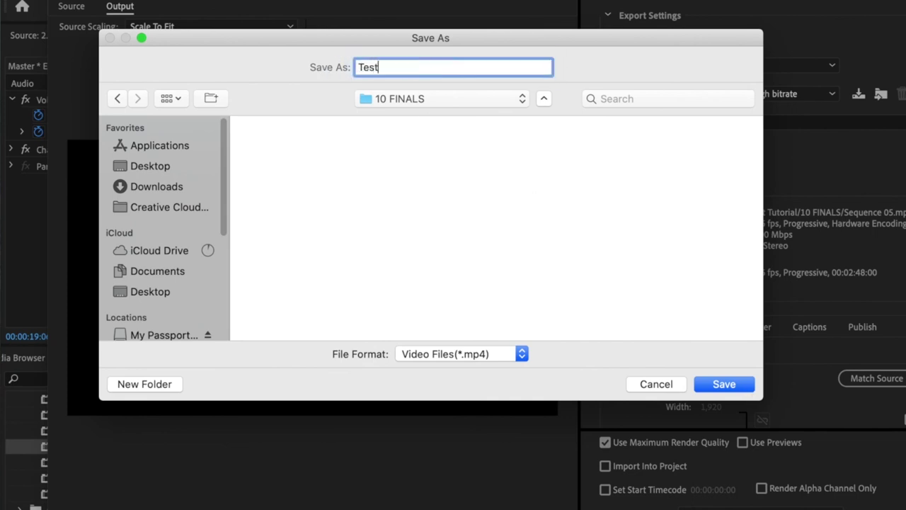
left_click(723, 383)
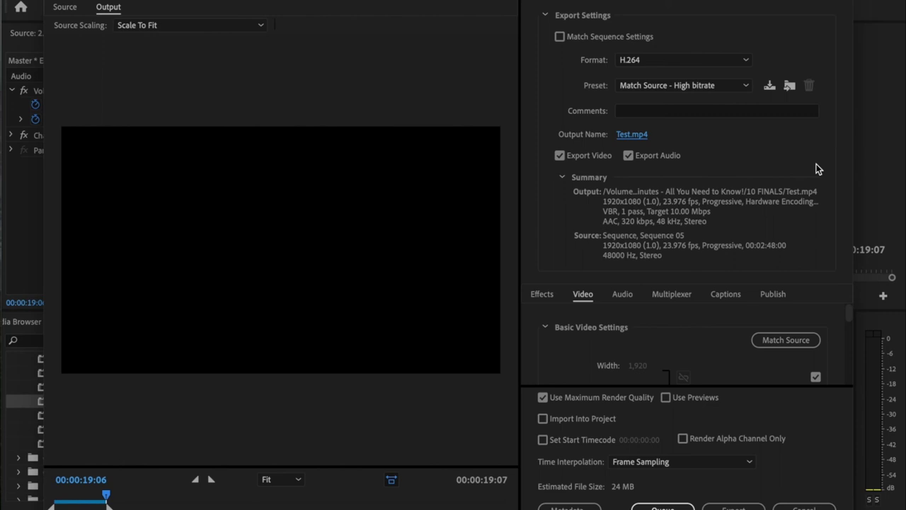
Release the export frame size from source matching, toggle its aspect ratio link, and restore source matching
scroll(839, 327, "down", 1)
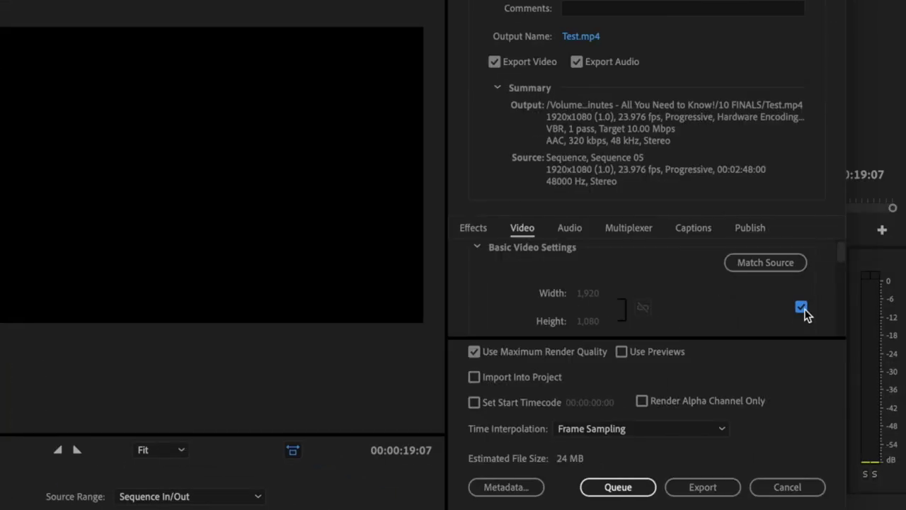
left_click(815, 359)
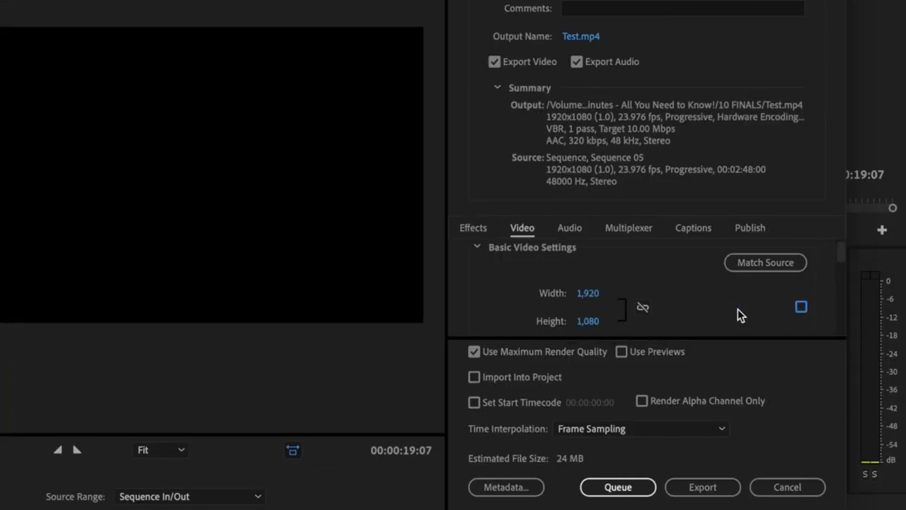
left_click(644, 309)
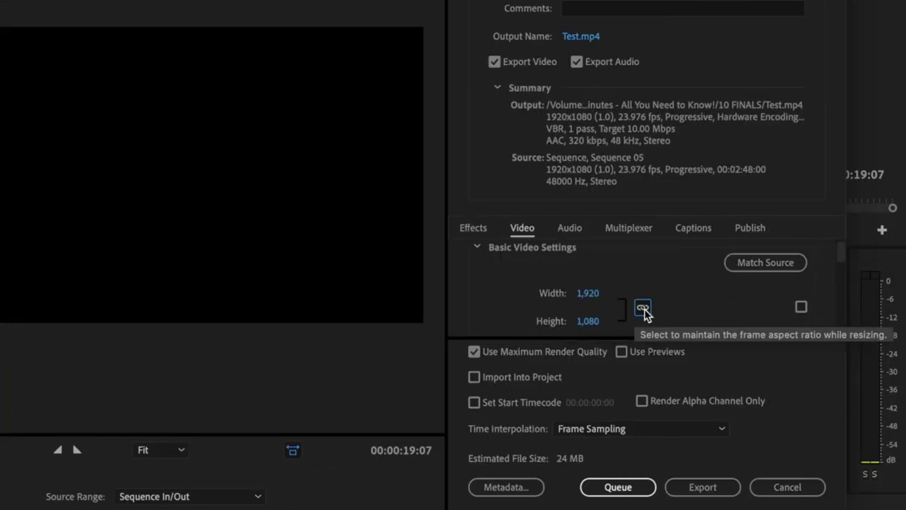
scroll(645, 308, "down", 1)
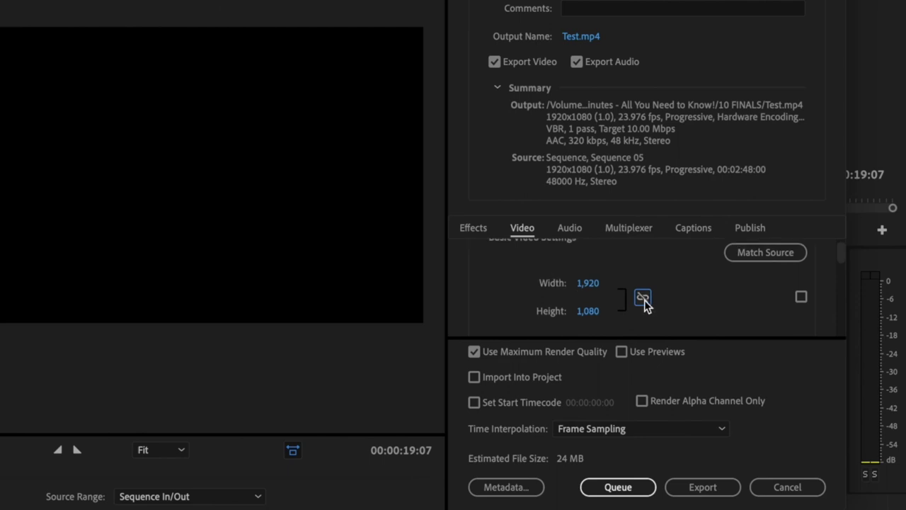
left_click(801, 297)
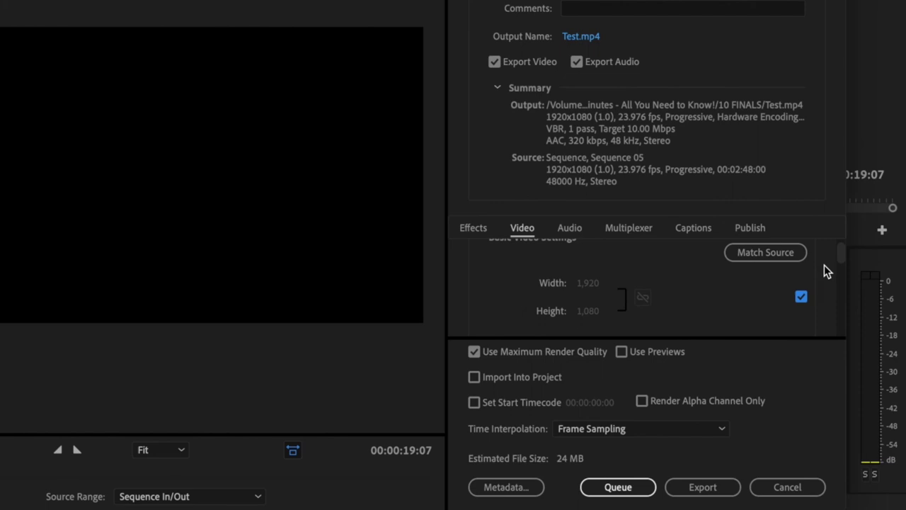
View the frame rate choices, restore the frame rate's source matching, and enable Render at Maximum Depth
scroll(824, 267, "down", 8)
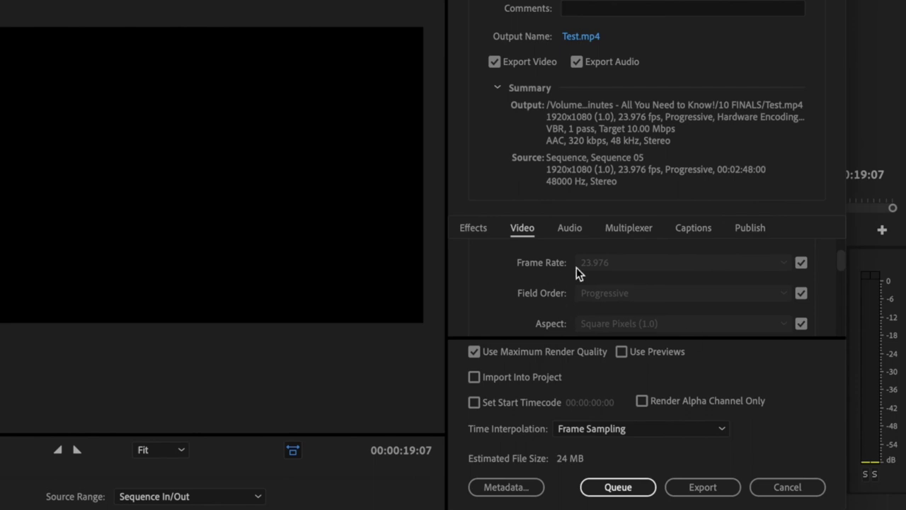
left_click(802, 262)
left_click(787, 267)
left_click(800, 264)
scroll(823, 271, "down", 2)
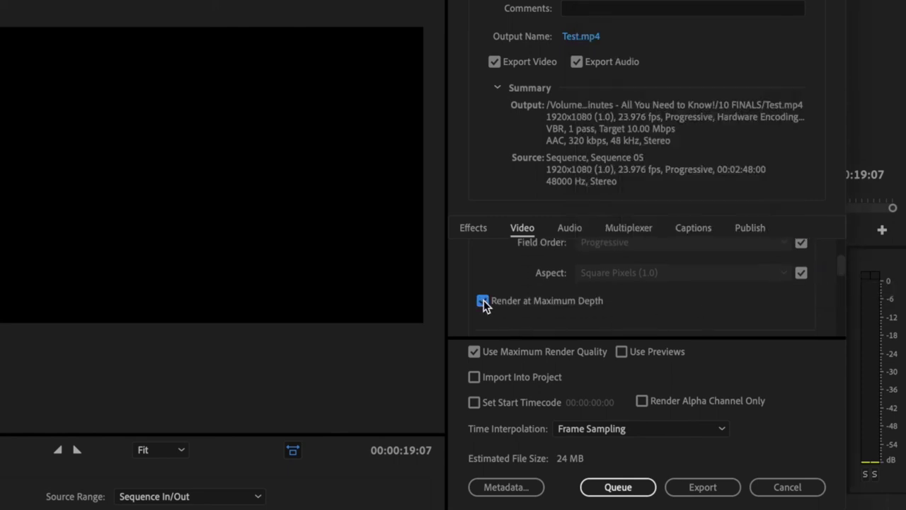
Set the encoding performance of the video export to Software Encoding
scroll(830, 292, "down", 3)
left_click(796, 300)
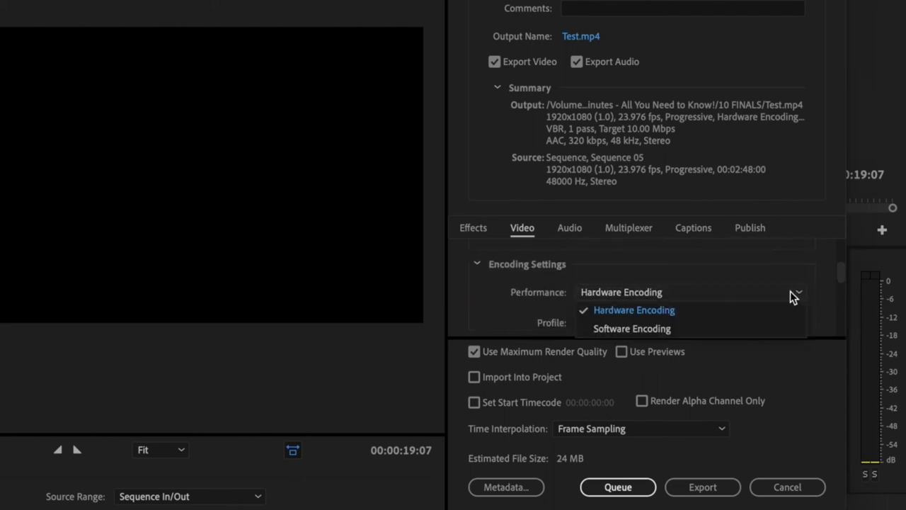
left_click(737, 328)
scroll(824, 287, "down", 2)
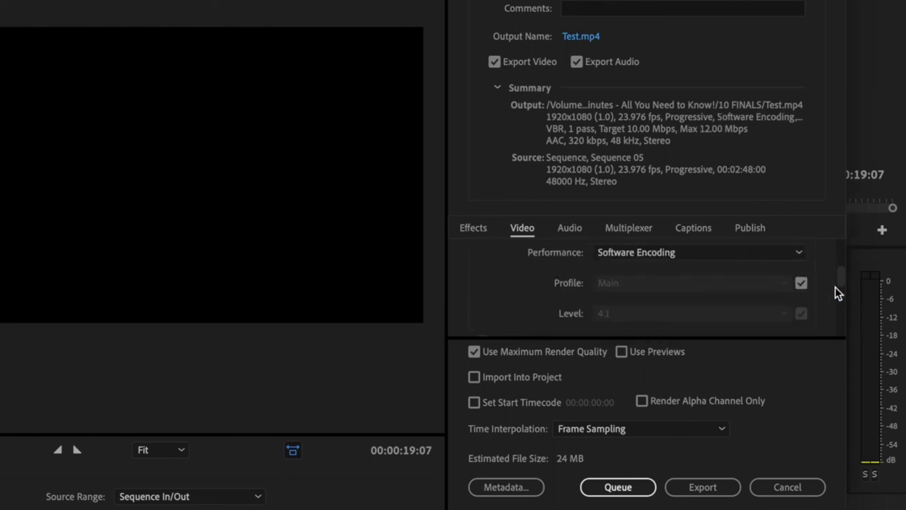
Release Profile and Level from source matching, choose a profile, and set the encoding level to 4.2
left_click(801, 284)
left_click(785, 284)
left_click(754, 336)
left_click(801, 314)
left_click(783, 313)
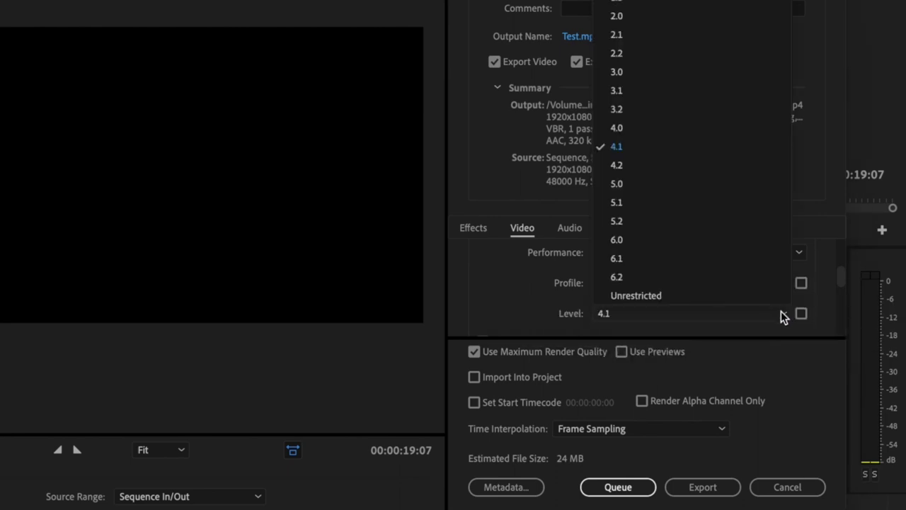
left_click(708, 165)
Release the TV Standard from source matching, keeping NTSC as the video format
scroll(831, 297, "down", 3)
scroll(832, 294, "up", 1)
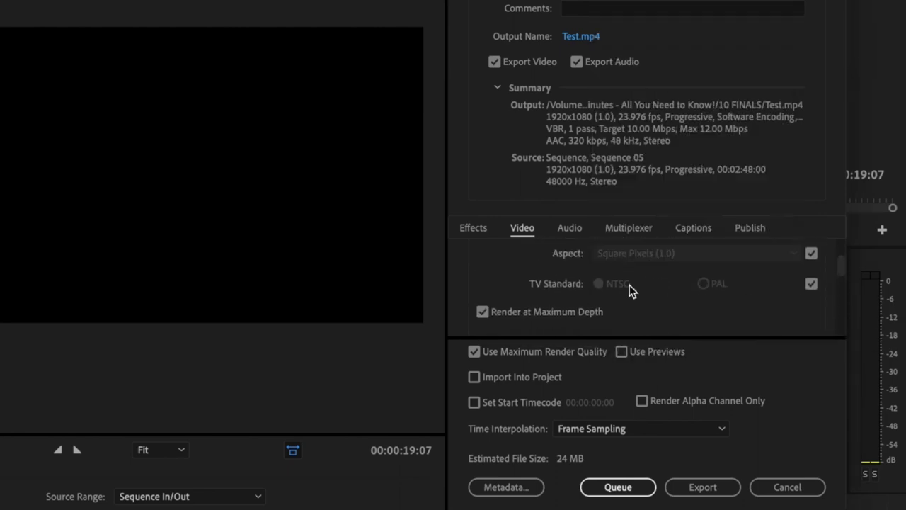
left_click(811, 283)
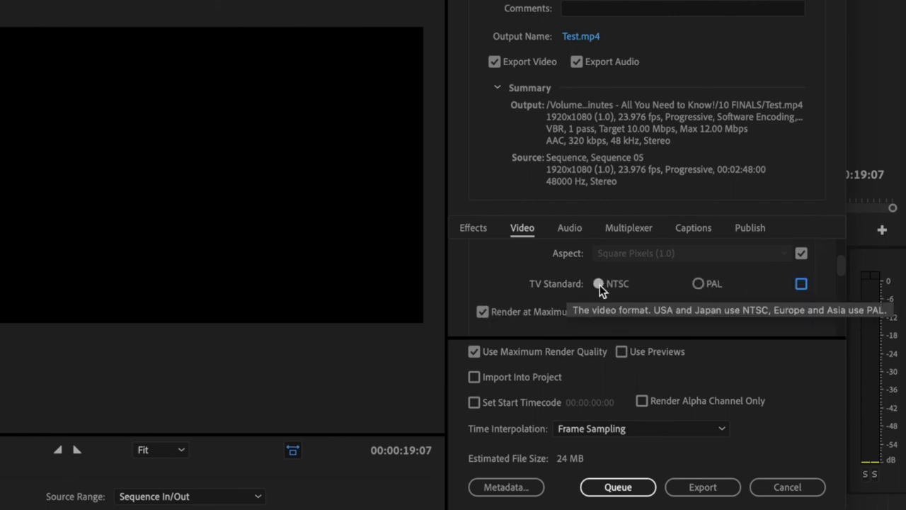
Set the bitrate encoding to CBR with a target bitrate of 40 Mbps
scroll(815, 289, "down", 5)
left_click(797, 288)
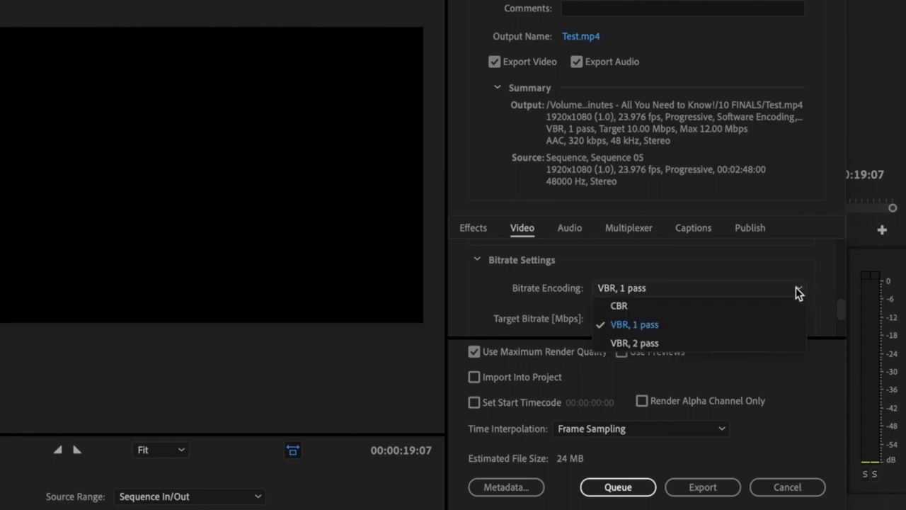
left_click(772, 303)
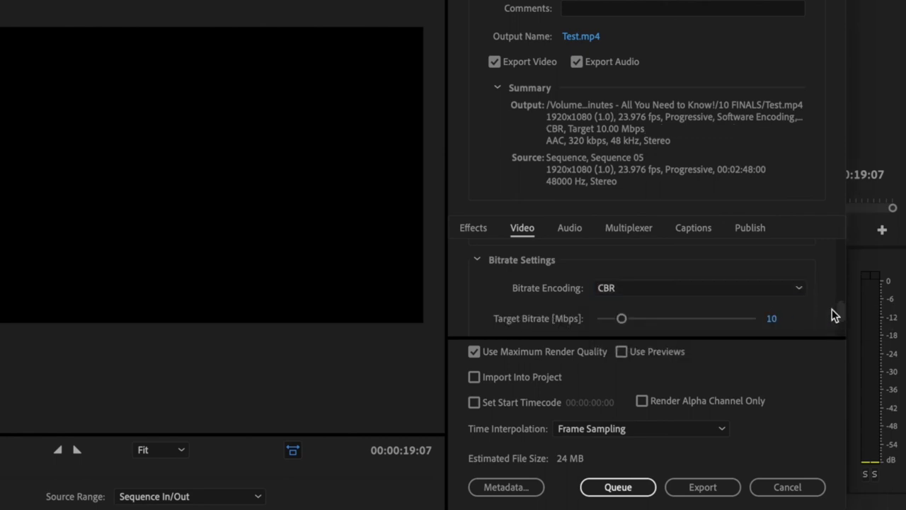
left_click(771, 319)
type("40")
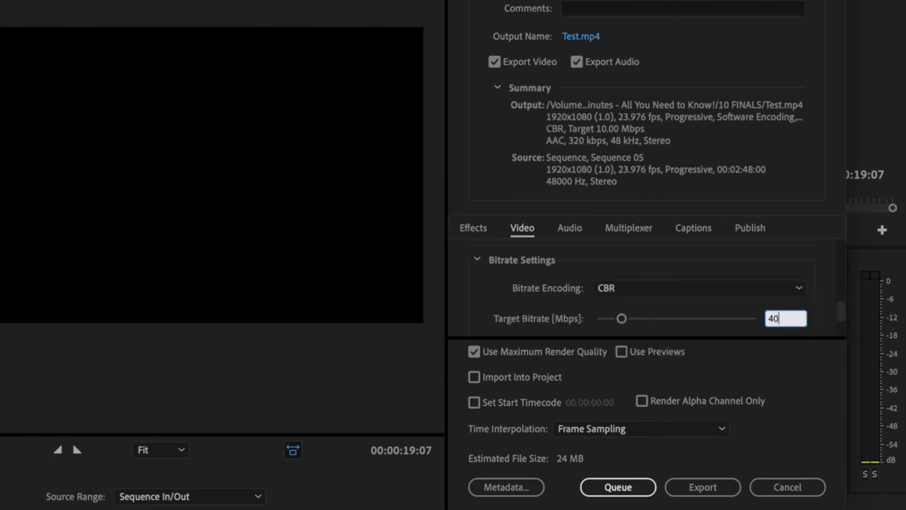
key("Return")
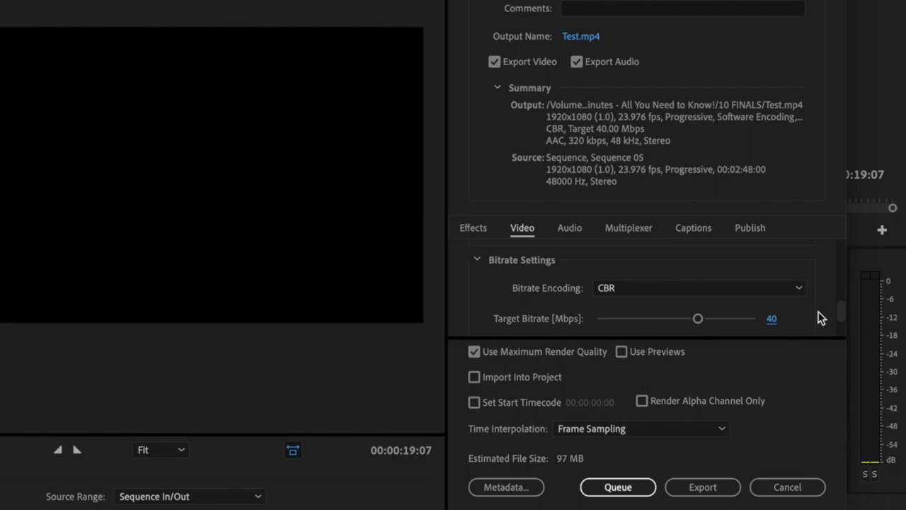
Examine the remaining video options and the audio export format, codec, sample rate, channels, quality, and bitrate
scroll(819, 315, "down", 5)
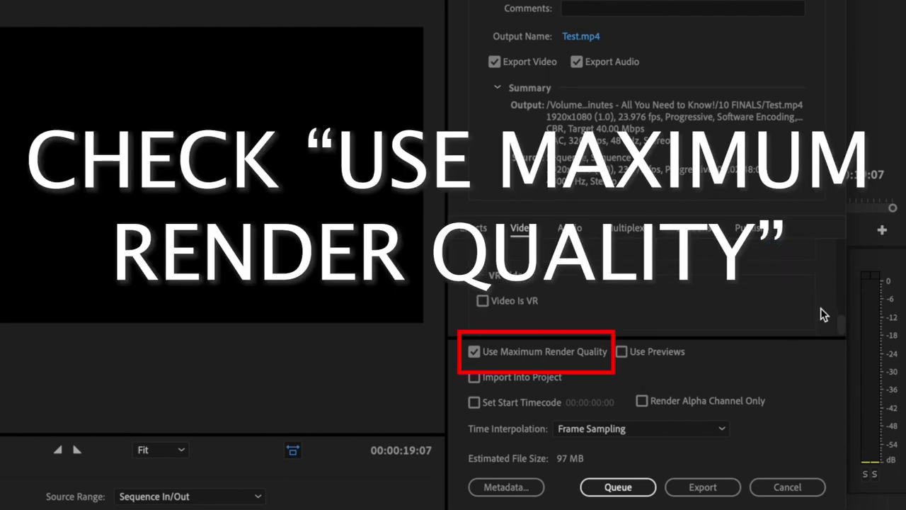
left_click(582, 225)
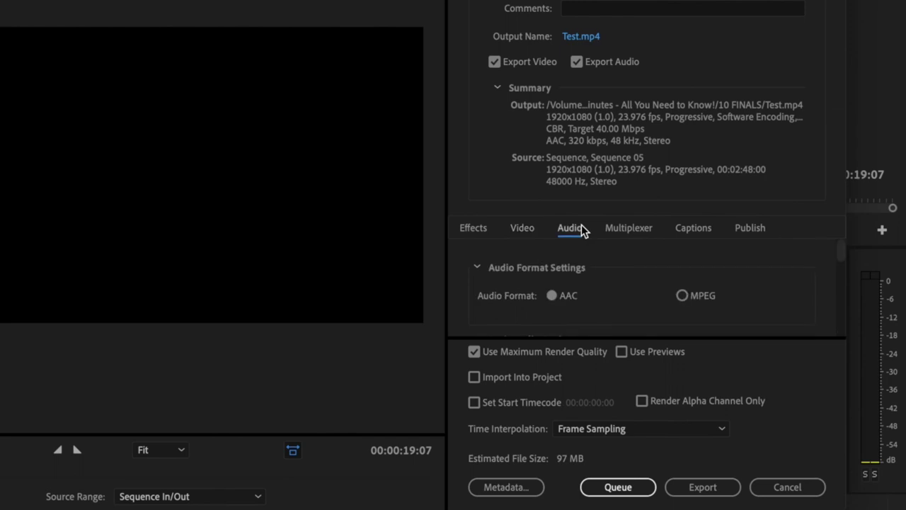
scroll(807, 279, "down", 2)
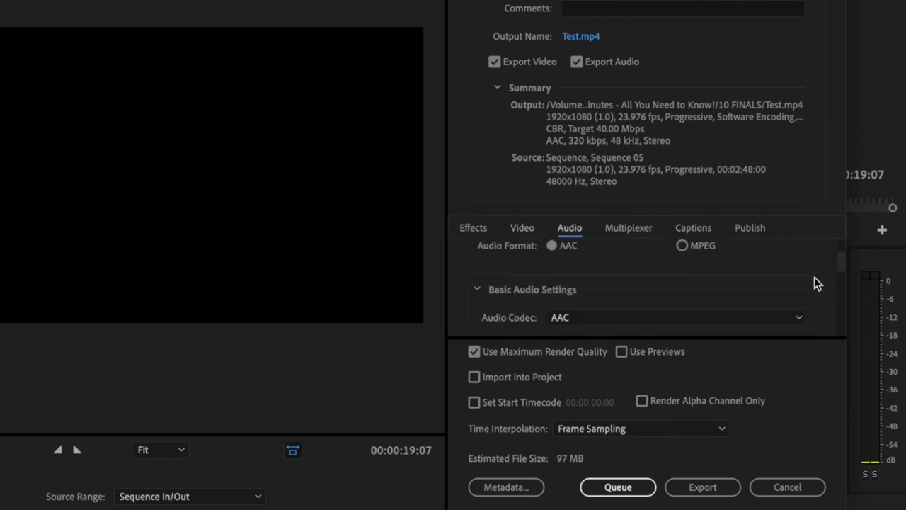
scroll(824, 275, "down", 2)
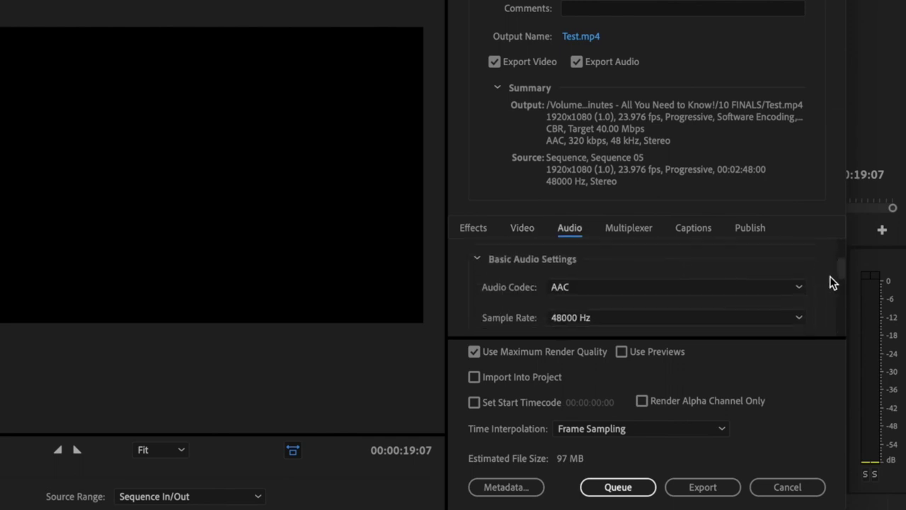
scroll(829, 276, "down", 1)
scroll(830, 276, "down", 1)
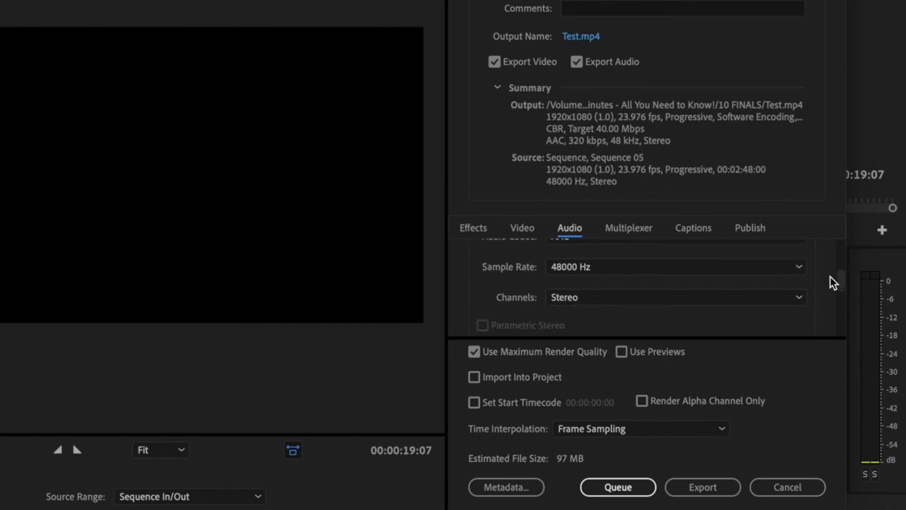
scroll(830, 276, "down", 2)
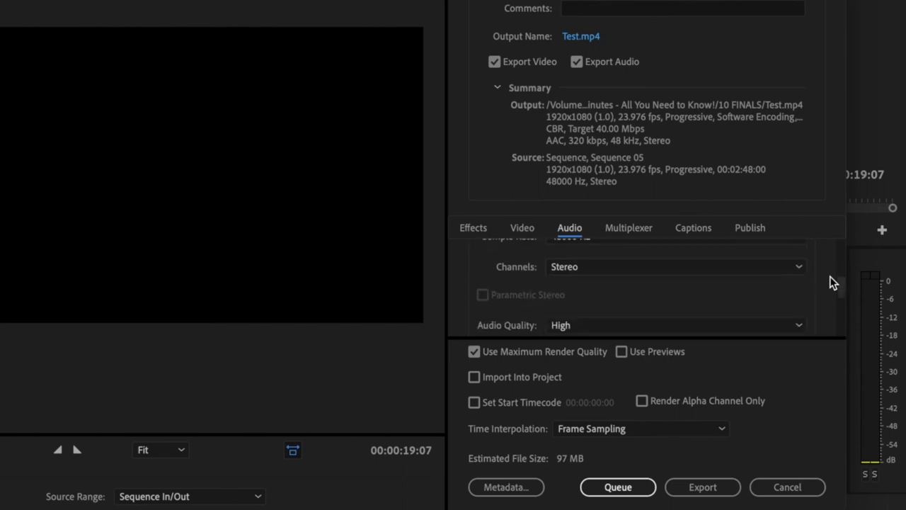
scroll(830, 282, "down", 1)
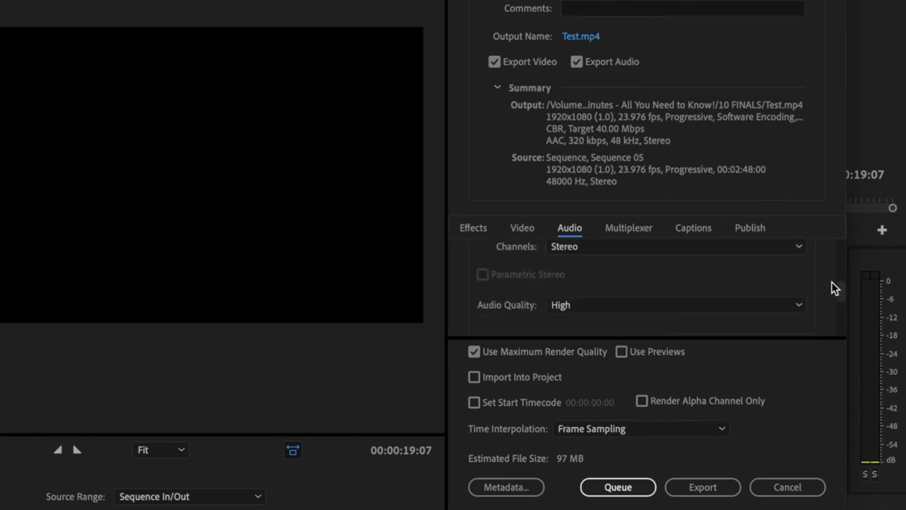
scroll(831, 282, "down", 5)
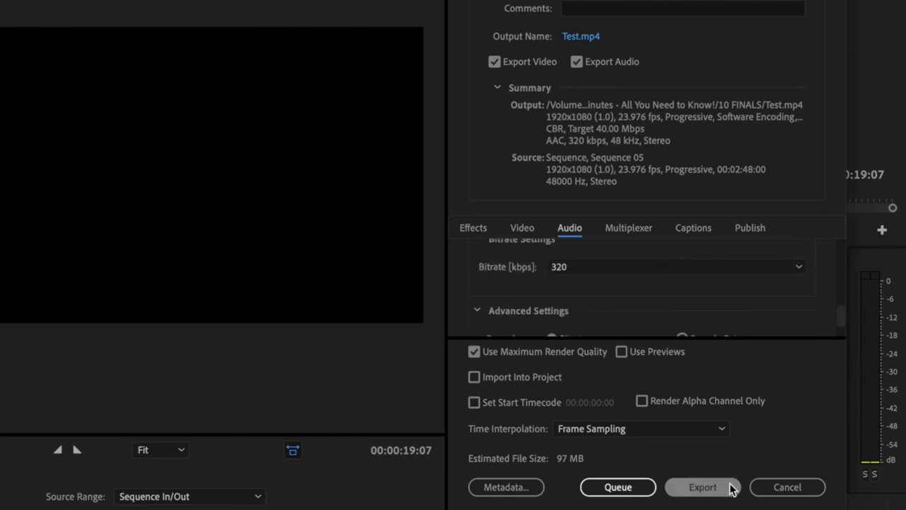